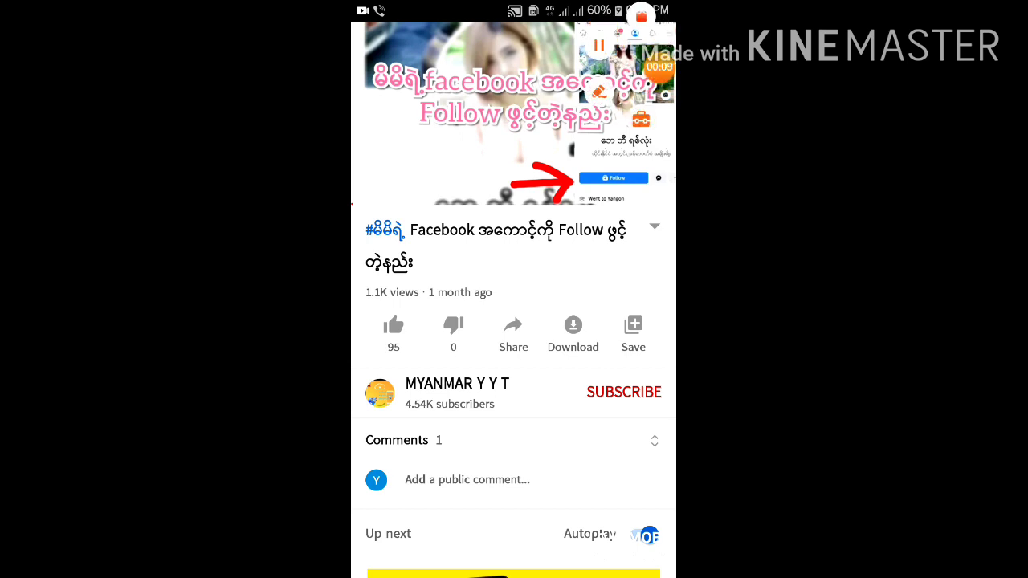
Subscribe to the MYANMAR Y Y T channel, marking the Subscribe button on screen.
{"action": "left_click", "coordinate": [600, 90]}
{"action": "mouse_move", "coordinate": [505, 210]}
{"action": "left_mouse_down"}
{"action": "mouse_move", "coordinate": [563, 411]}
{"action": "mouse_move", "coordinate": [666, 394]}
{"action": "mouse_move", "coordinate": [562, 369]}
{"action": "left_mouse_up"}
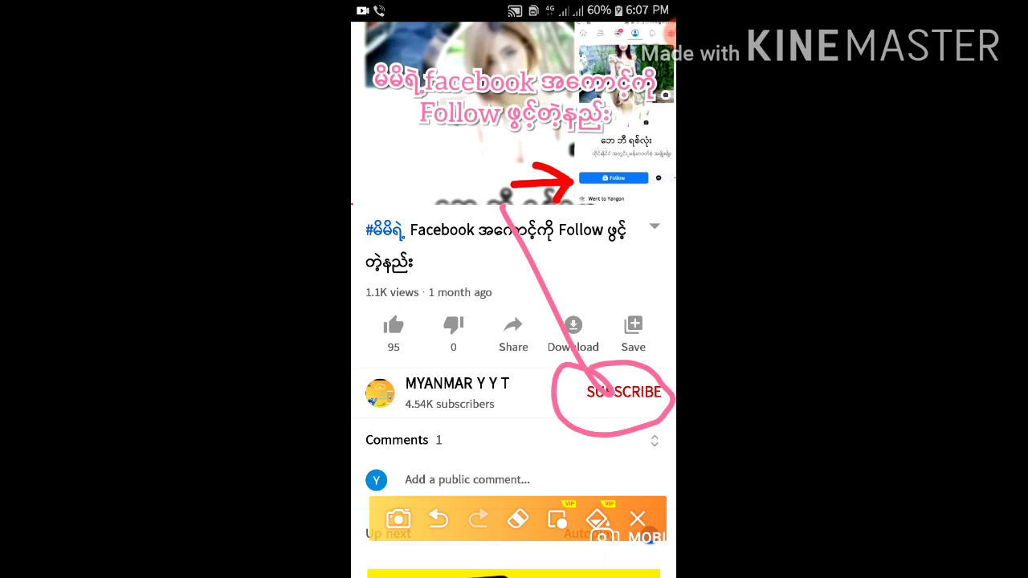
{"action": "left_click", "coordinate": [638, 519]}
{"action": "left_click", "coordinate": [623, 393]}
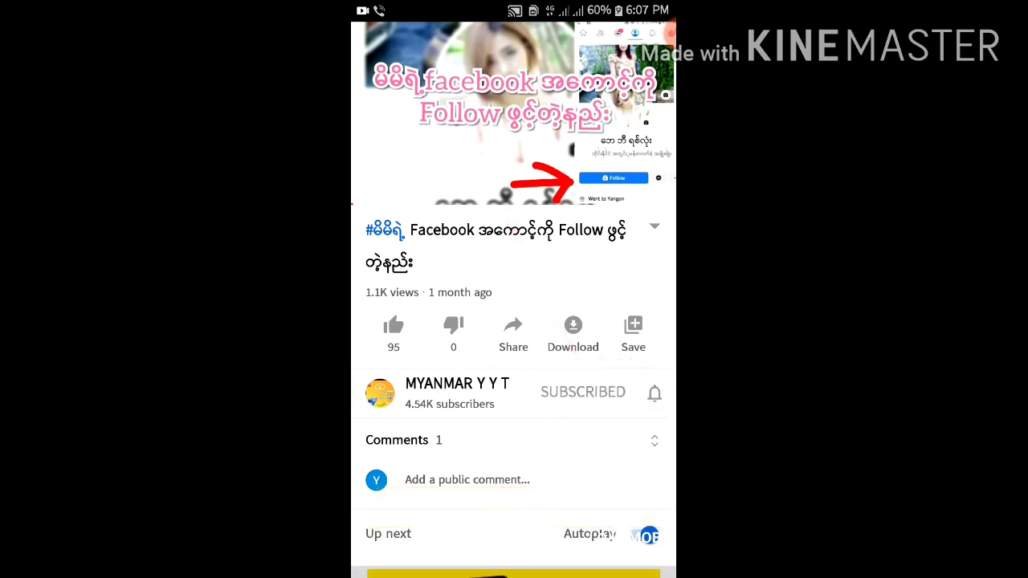
Set the channel's bell notifications to All.
{"action": "left_click", "coordinate": [651, 34]}
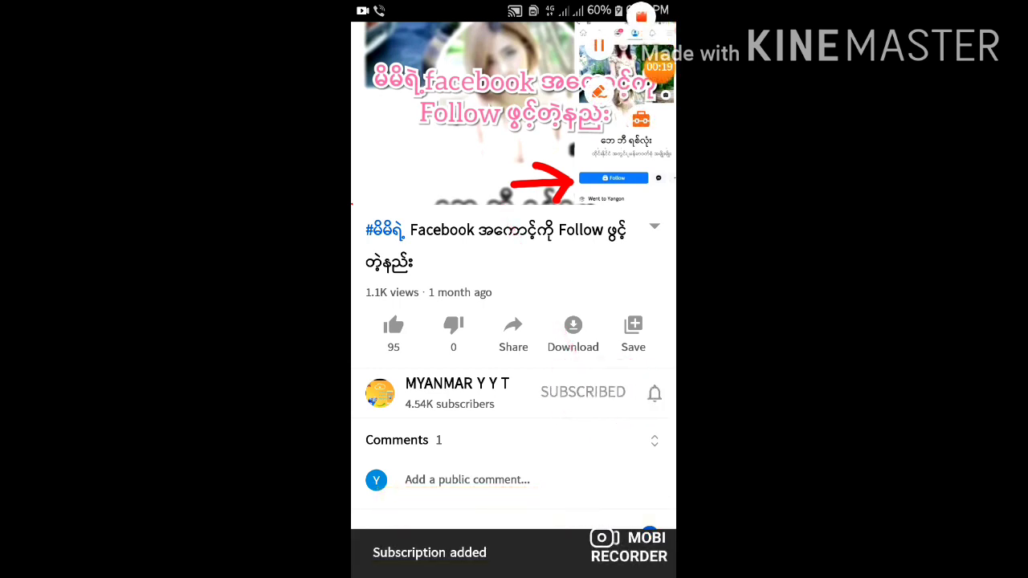
{"action": "left_click", "coordinate": [599, 90]}
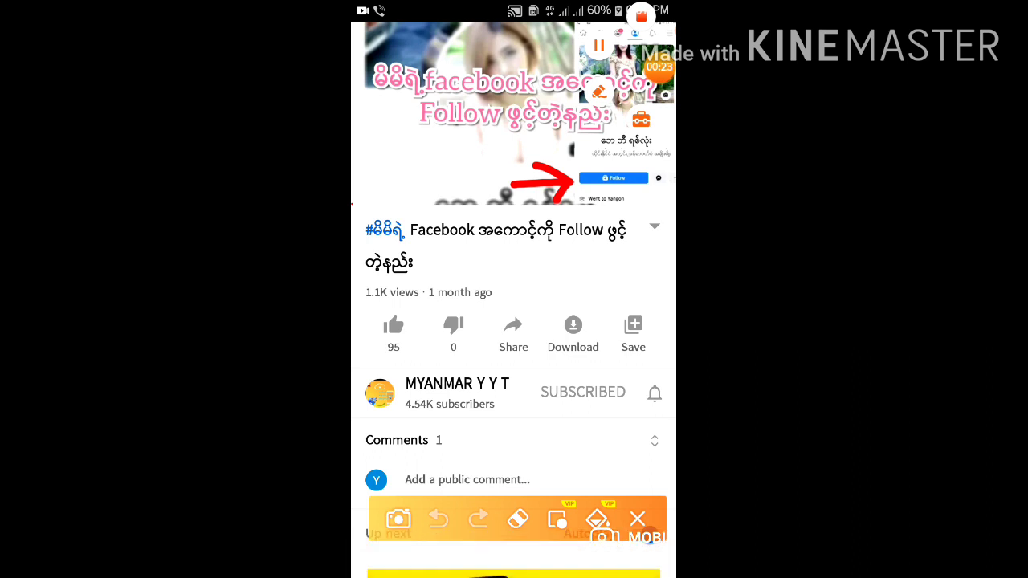
{"action": "mouse_move", "coordinate": [572, 151]}
{"action": "left_mouse_down"}
{"action": "mouse_move", "coordinate": [643, 371]}
{"action": "mouse_move", "coordinate": [635, 413]}
{"action": "mouse_move", "coordinate": [659, 414]}
{"action": "mouse_move", "coordinate": [651, 371]}
{"action": "left_mouse_up"}
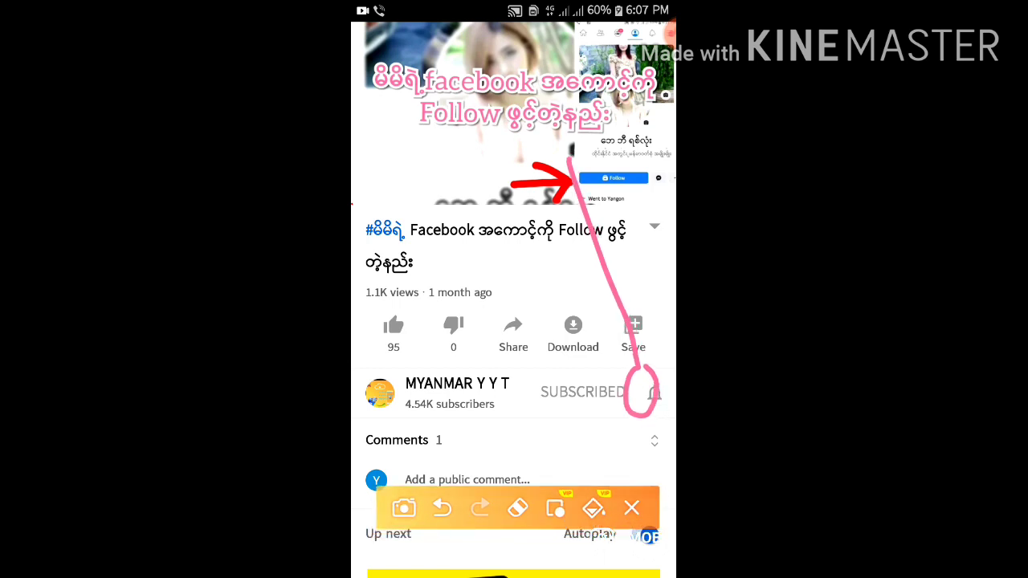
{"action": "left_click", "coordinate": [638, 519]}
{"action": "left_click", "coordinate": [655, 392]}
{"action": "left_click", "coordinate": [551, 348]}
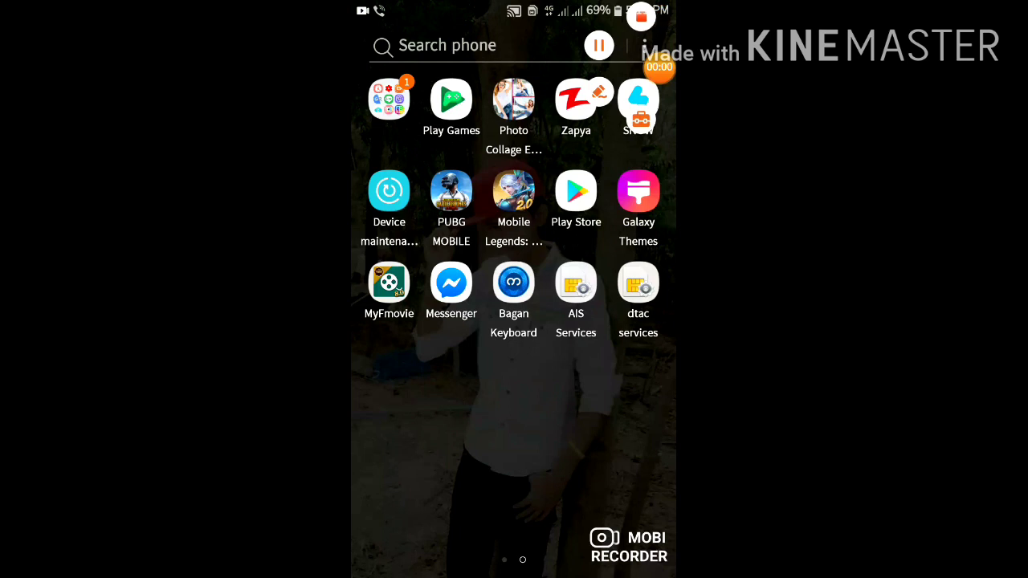
Circle the Messenger app on the home screen, then swipe the screen.
{"action": "left_click", "coordinate": [641, 120]}
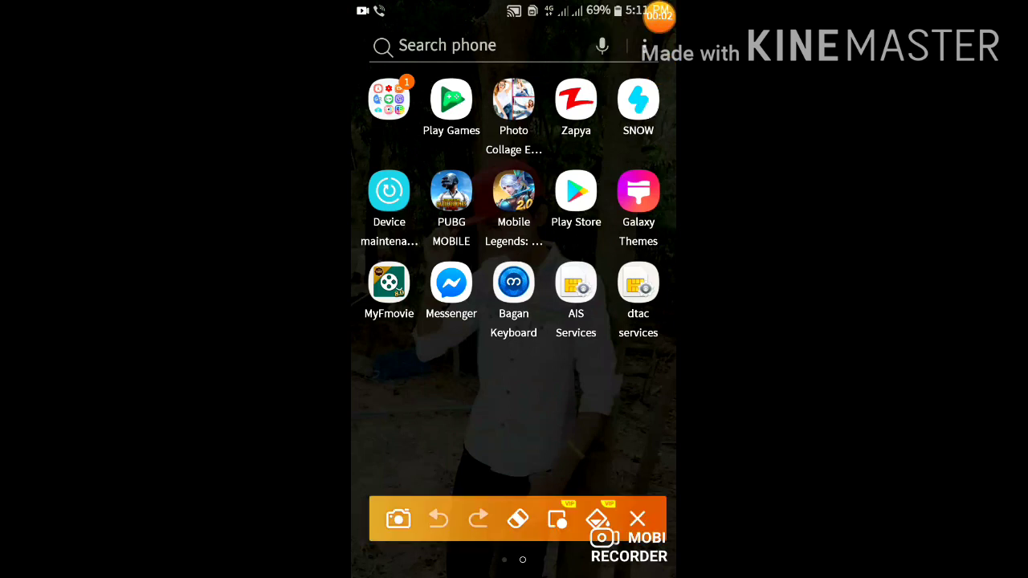
{"action": "mouse_move", "coordinate": [411, 321]}
{"action": "left_mouse_down"}
{"action": "mouse_move", "coordinate": [481, 347]}
{"action": "mouse_move", "coordinate": [414, 274]}
{"action": "mouse_move", "coordinate": [482, 353]}
{"action": "mouse_move", "coordinate": [417, 265]}
{"action": "mouse_move", "coordinate": [486, 338]}
{"action": "left_mouse_up"}
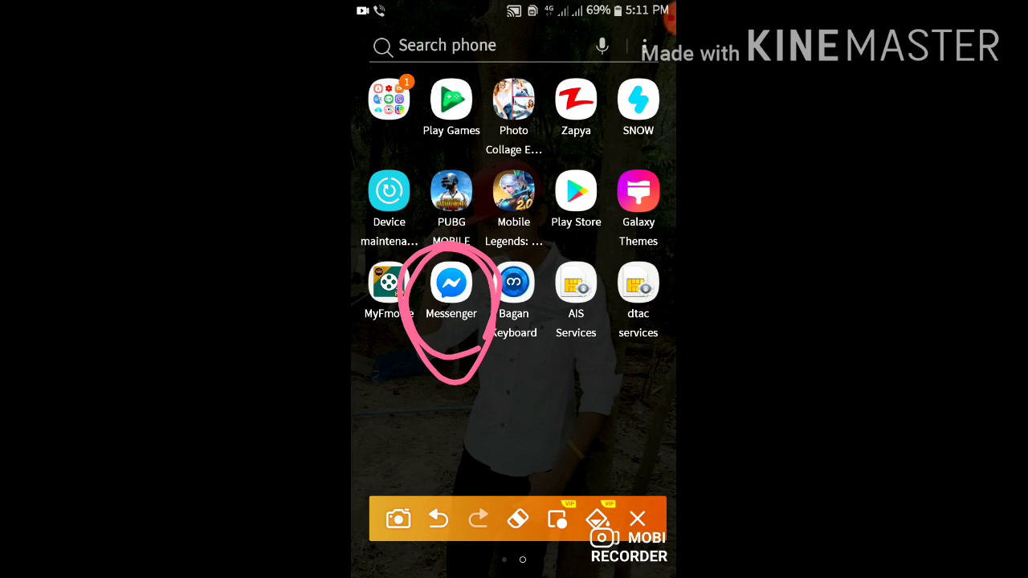
{"action": "left_click", "coordinate": [637, 519]}
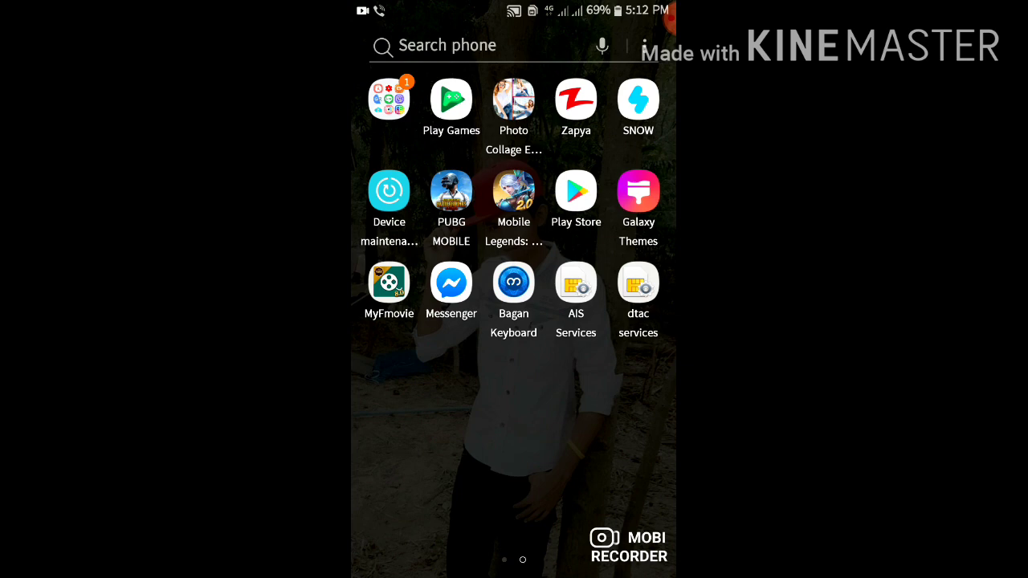
{"action": "left_click_drag", "start_coordinate": [450, 418], "coordinate": [563, 418]}
{"action": "left_click_drag", "start_coordinate": [514, 8], "coordinate": [515, 241]}
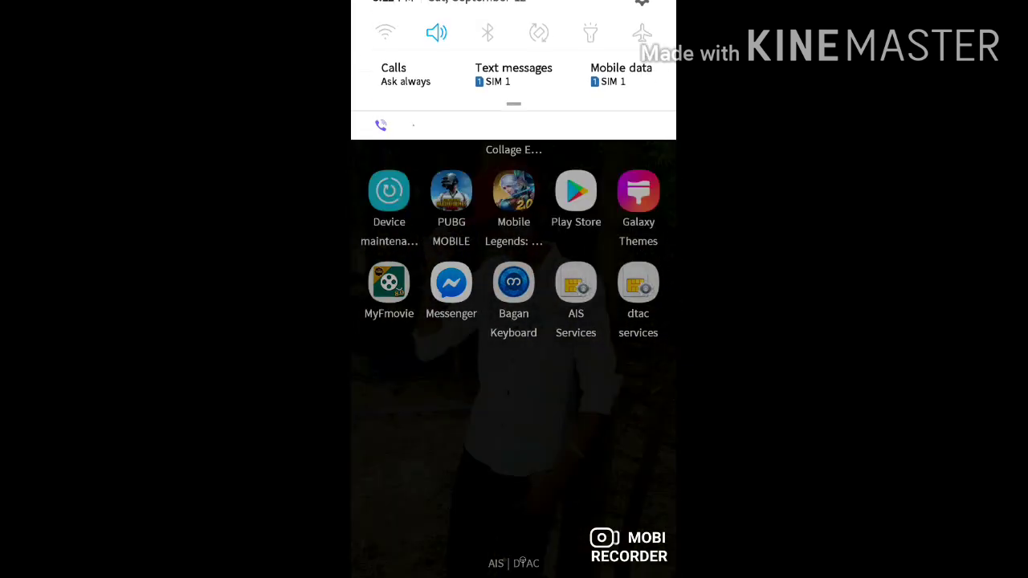
Draw a pink circle around the Play Store app icon.
{"action": "left_click", "coordinate": [659, 75]}
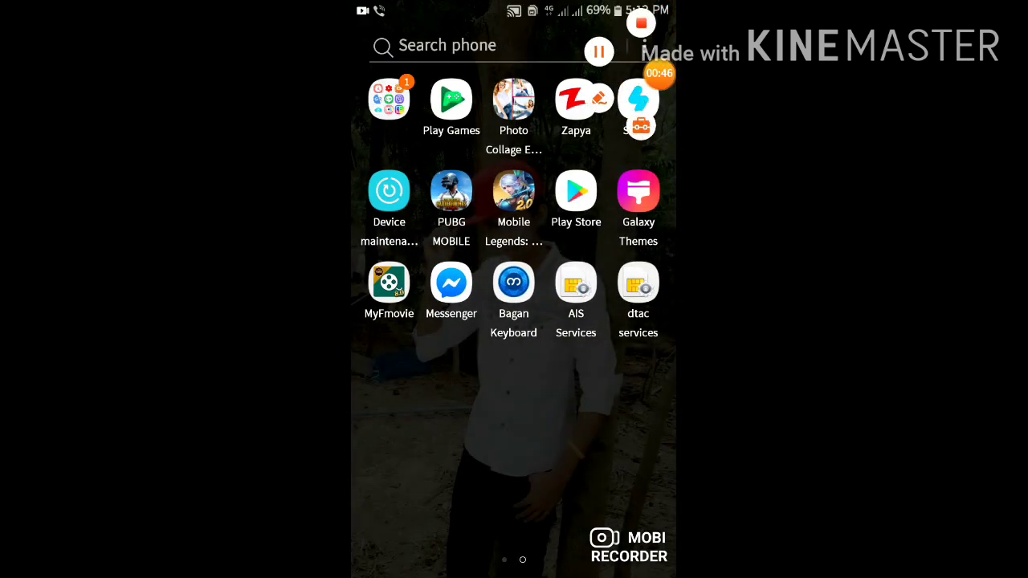
{"action": "left_click", "coordinate": [603, 98]}
{"action": "left_click_drag", "start_coordinate": [486, 353], "coordinate": [530, 185]}
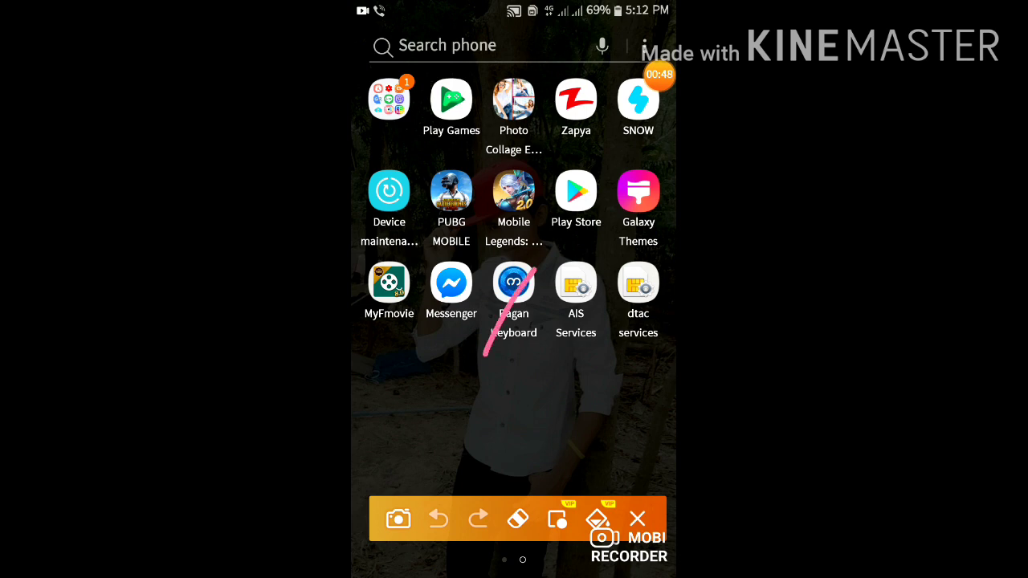
{"action": "left_click_drag", "start_coordinate": [562, 141], "coordinate": [592, 243]}
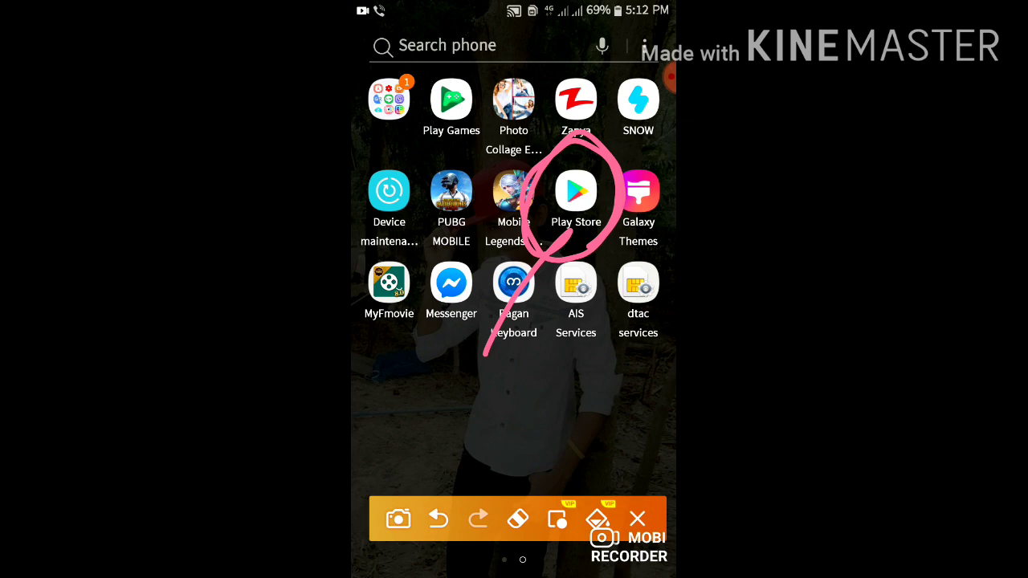
Launch Google Play Store and activate the 'Search for apps & games' bar.
{"action": "left_click", "coordinate": [576, 191]}
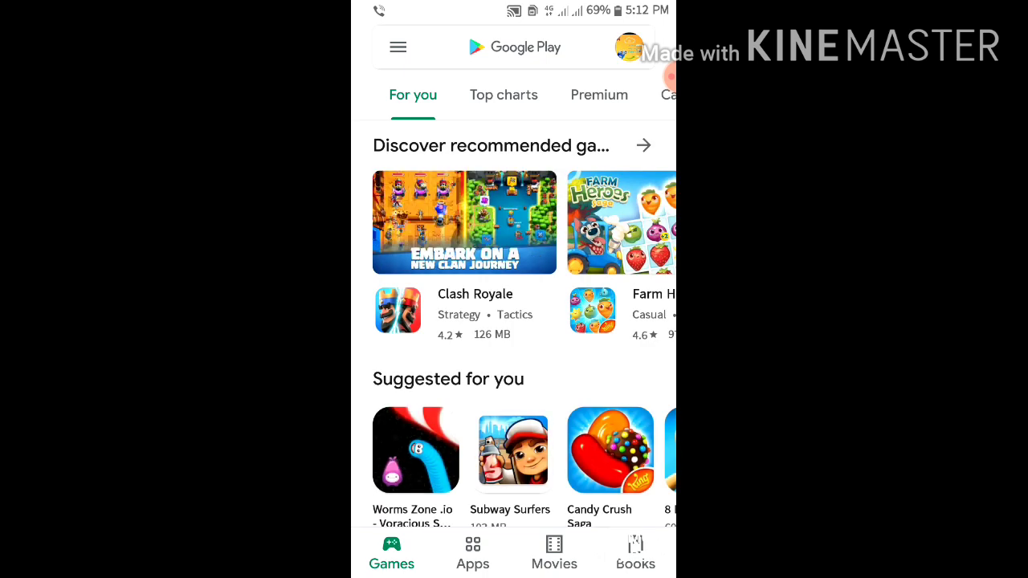
{"action": "left_click", "coordinate": [605, 107]}
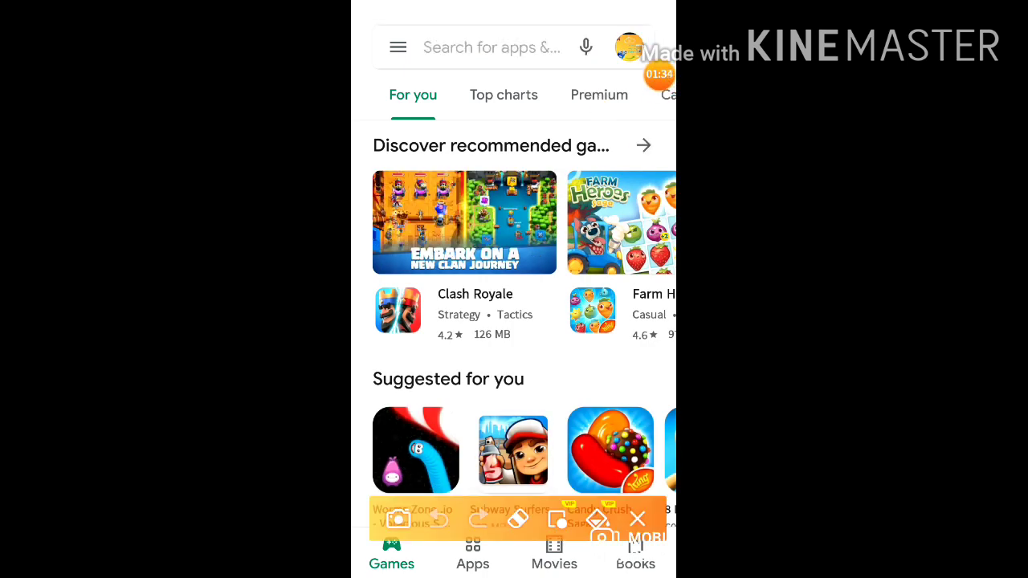
{"action": "left_click_drag", "start_coordinate": [429, 149], "coordinate": [434, 48]}
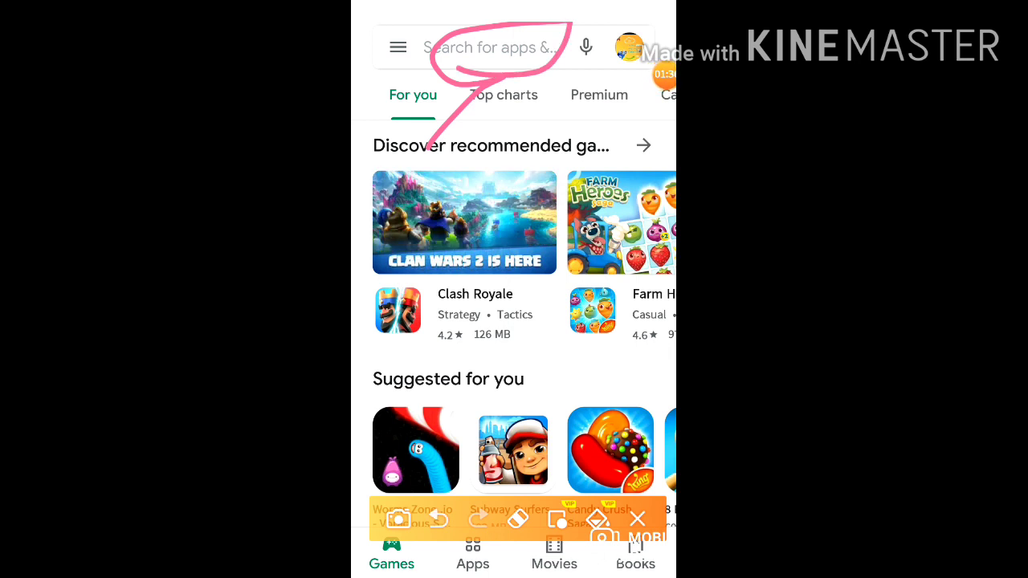
{"action": "left_click", "coordinate": [638, 519]}
{"action": "left_click", "coordinate": [494, 48]}
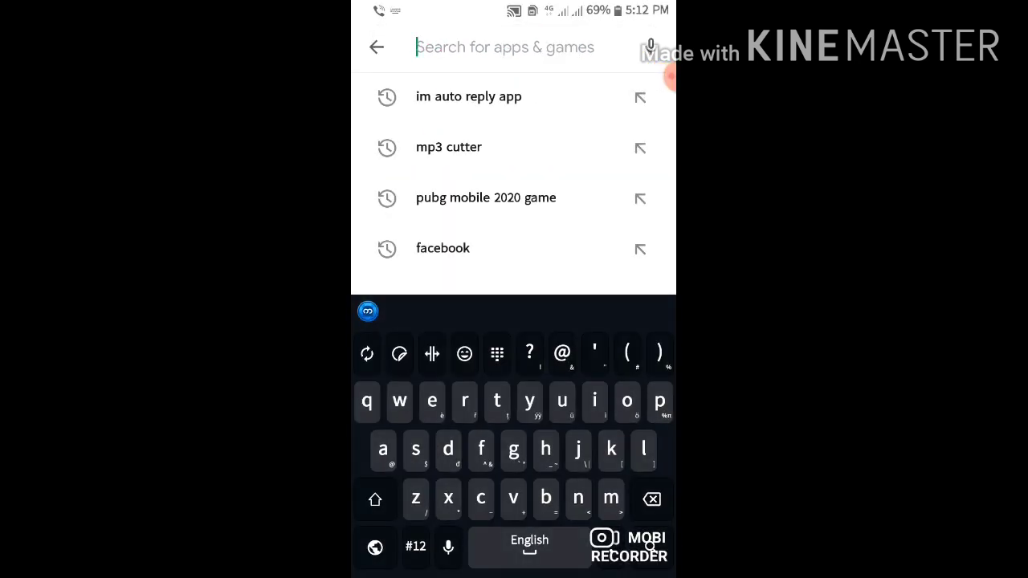
{"action": "type", "text": "im"}
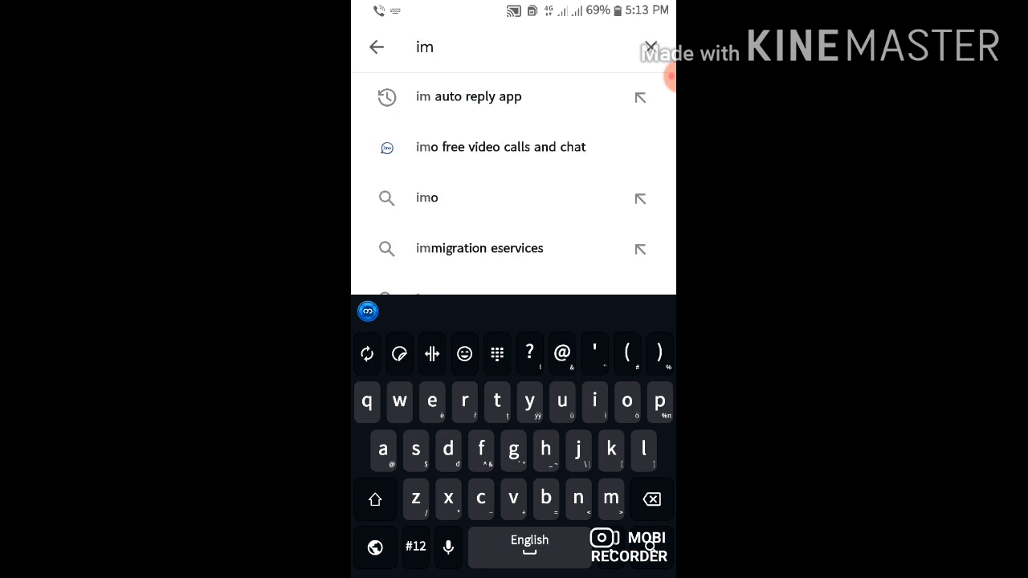
{"action": "type", "text": " a"}
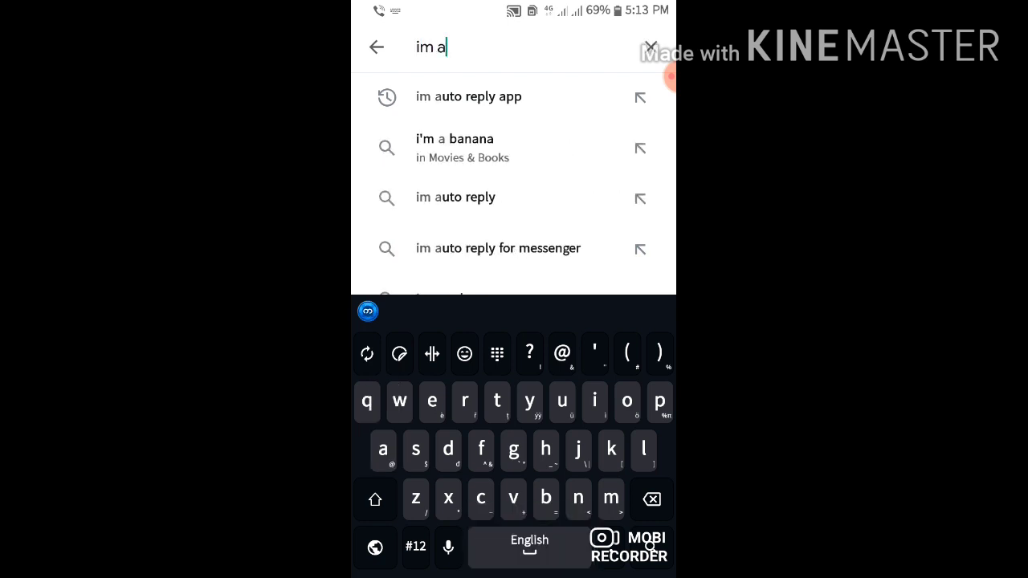
{"action": "type", "text": "uto"}
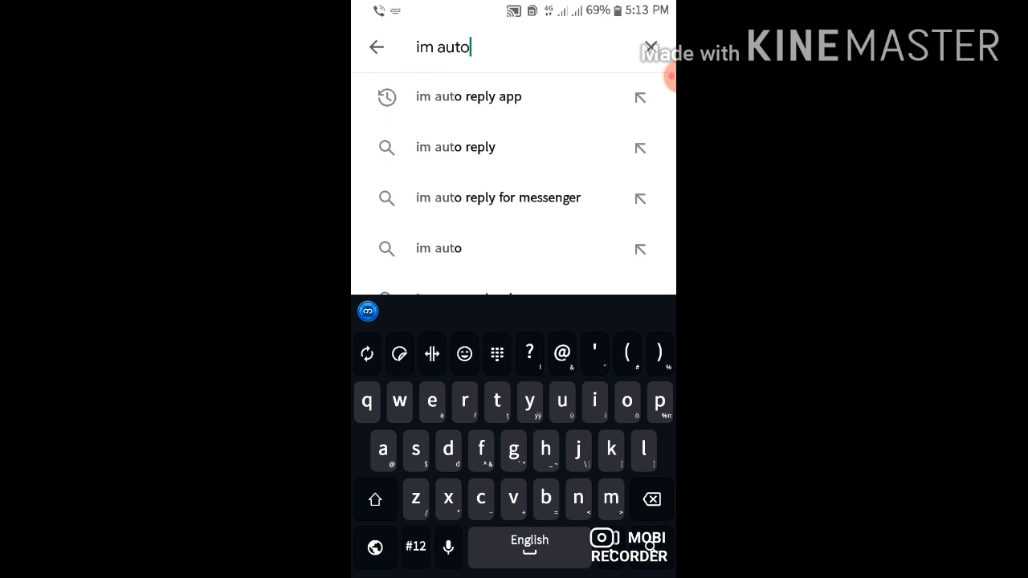
{"action": "type", "text": " r"}
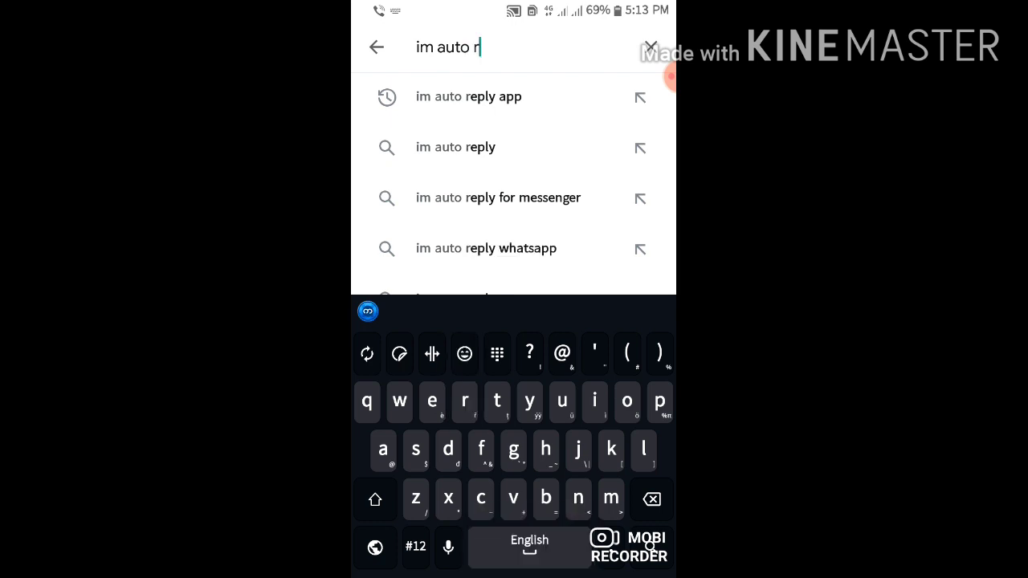
{"action": "type", "text": "e"}
{"action": "type", "text": "pl"}
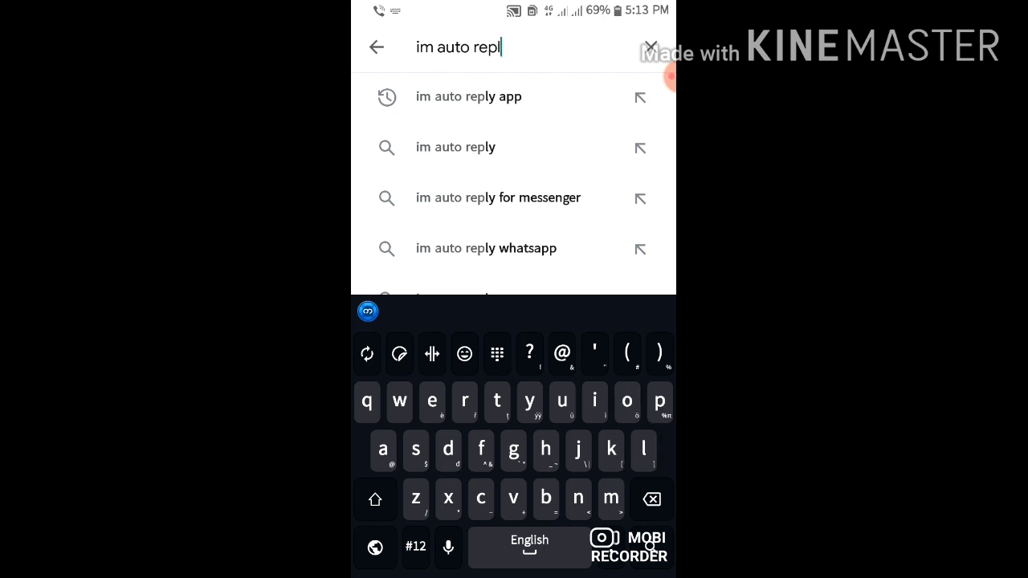
{"action": "type", "text": "y"}
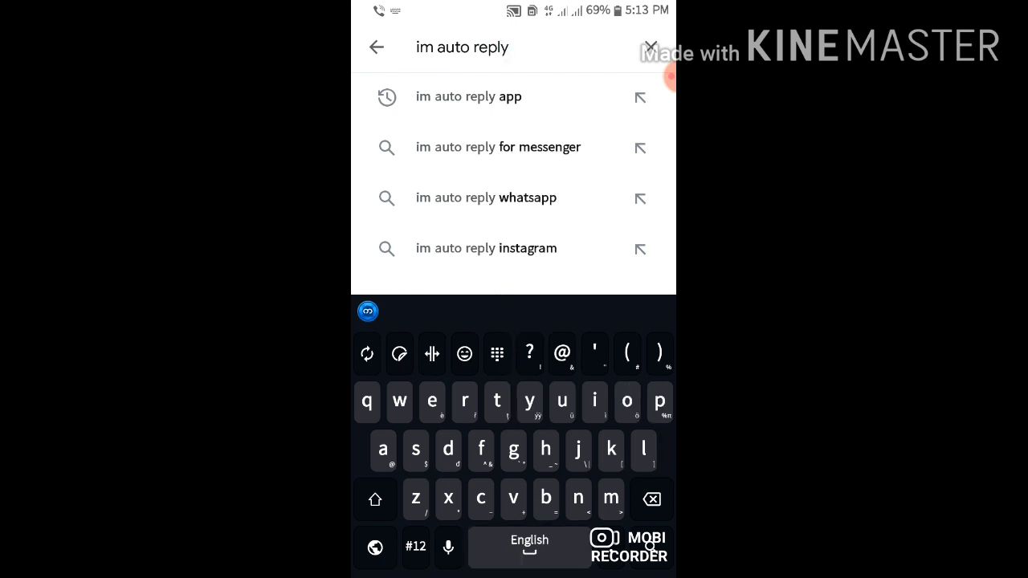
{"action": "type", "text": " app"}
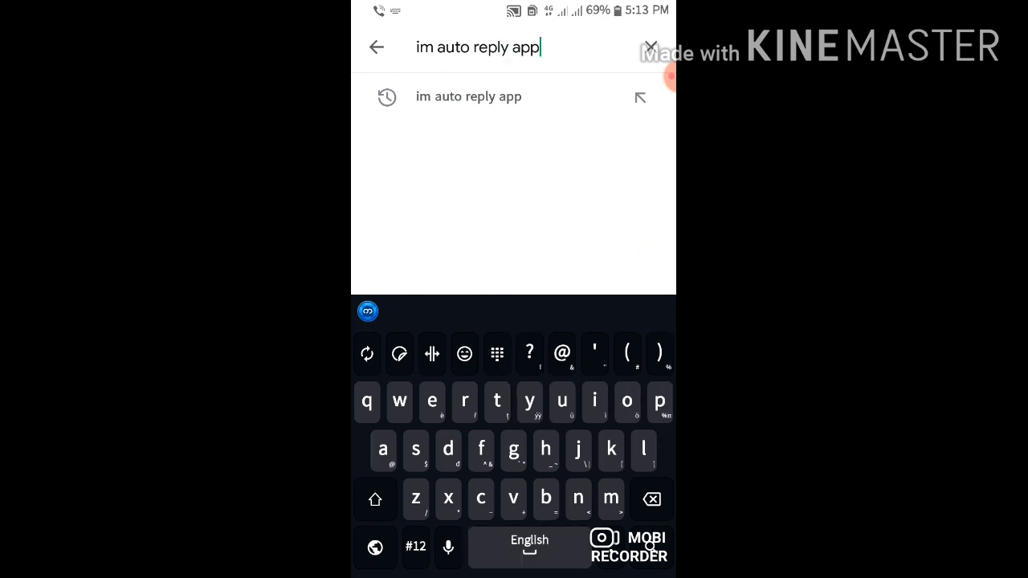
Mark the typed 'im auto reply app' query on screen, then resume editing it.
{"action": "left_click", "coordinate": [667, 77]}
{"action": "left_click", "coordinate": [598, 99]}
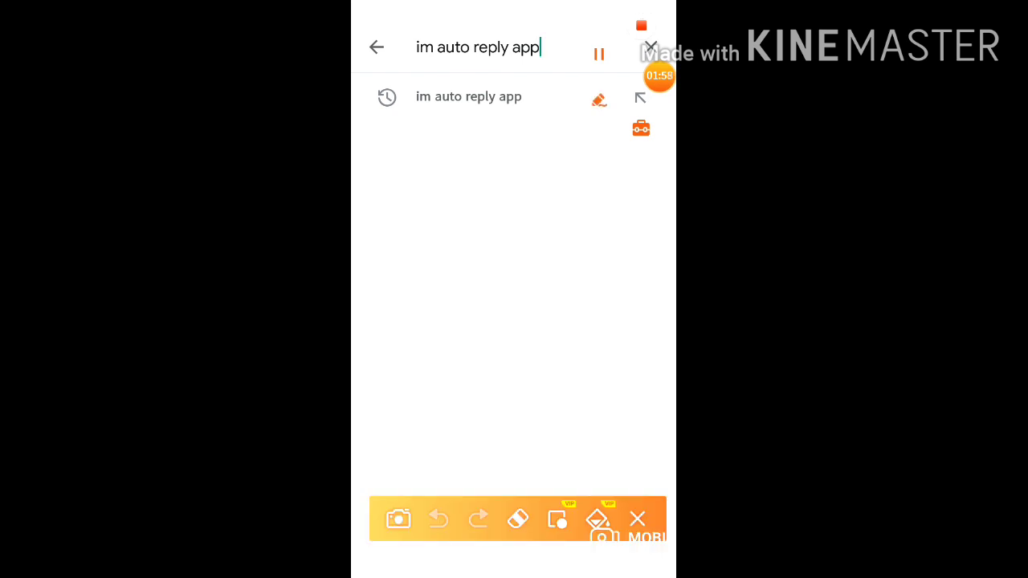
{"action": "mouse_move", "coordinate": [562, 72]}
{"action": "left_mouse_down"}
{"action": "mouse_move", "coordinate": [394, 80]}
{"action": "mouse_move", "coordinate": [386, 25]}
{"action": "mouse_move", "coordinate": [563, 64]}
{"action": "mouse_move", "coordinate": [442, 95]}
{"action": "left_mouse_up"}
{"action": "left_click", "coordinate": [660, 76]}
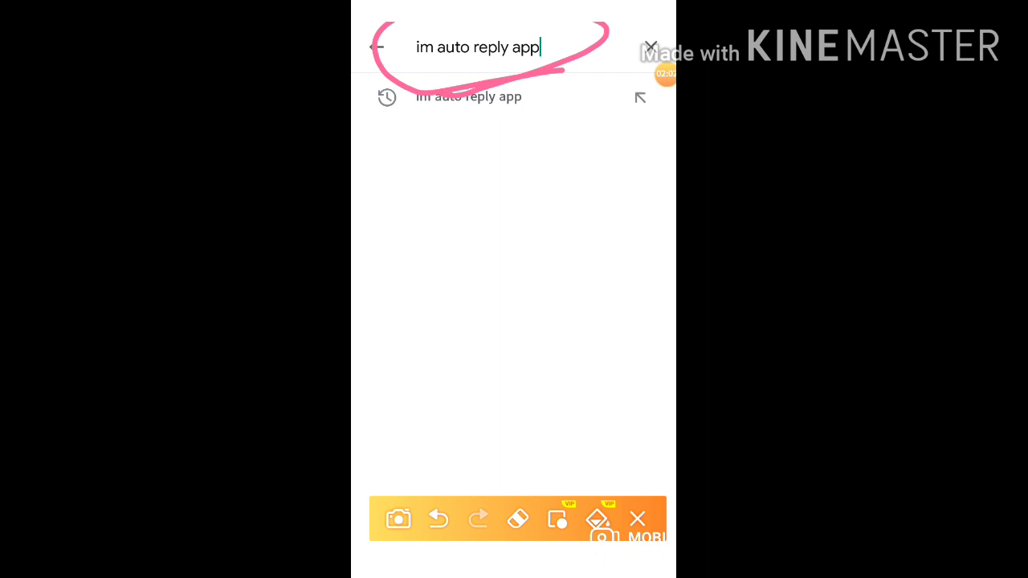
{"action": "left_click_drag", "start_coordinate": [374, 281], "coordinate": [498, 74]}
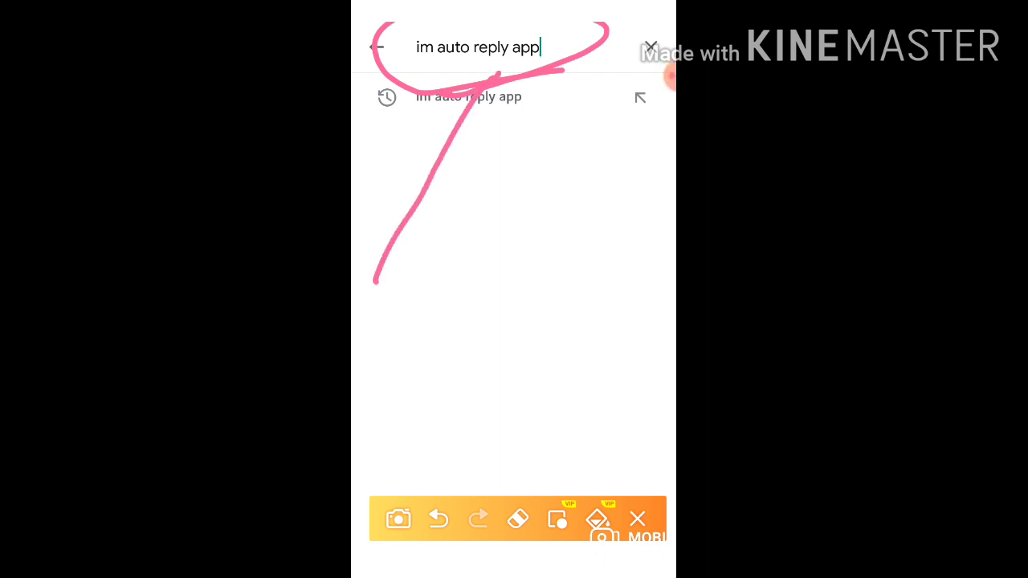
{"action": "left_click", "coordinate": [638, 519]}
{"action": "left_click", "coordinate": [478, 46]}
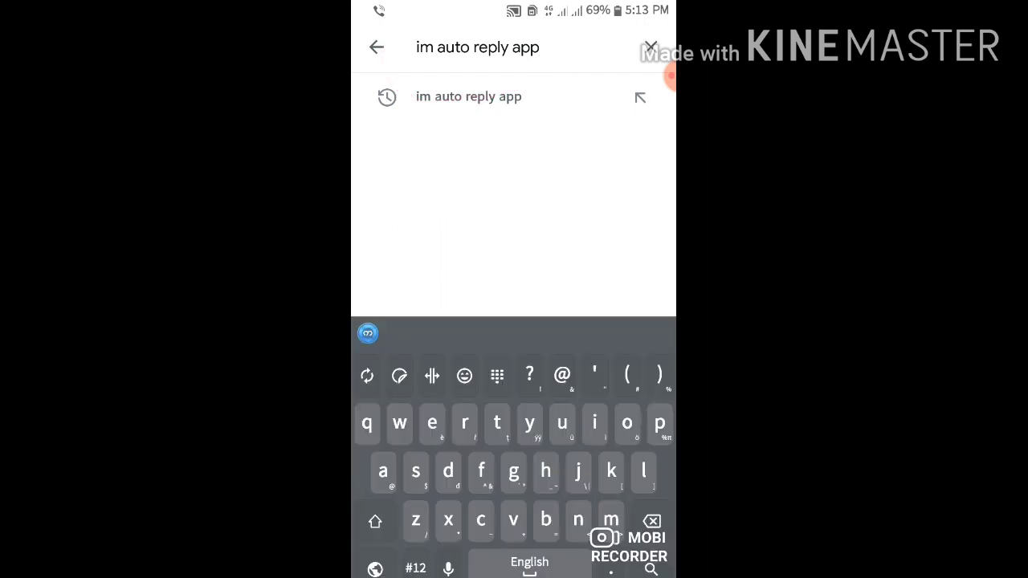
Search for 'im auto reply app' and install the IM Auto Reply listing.
{"action": "key", "text": "Return"}
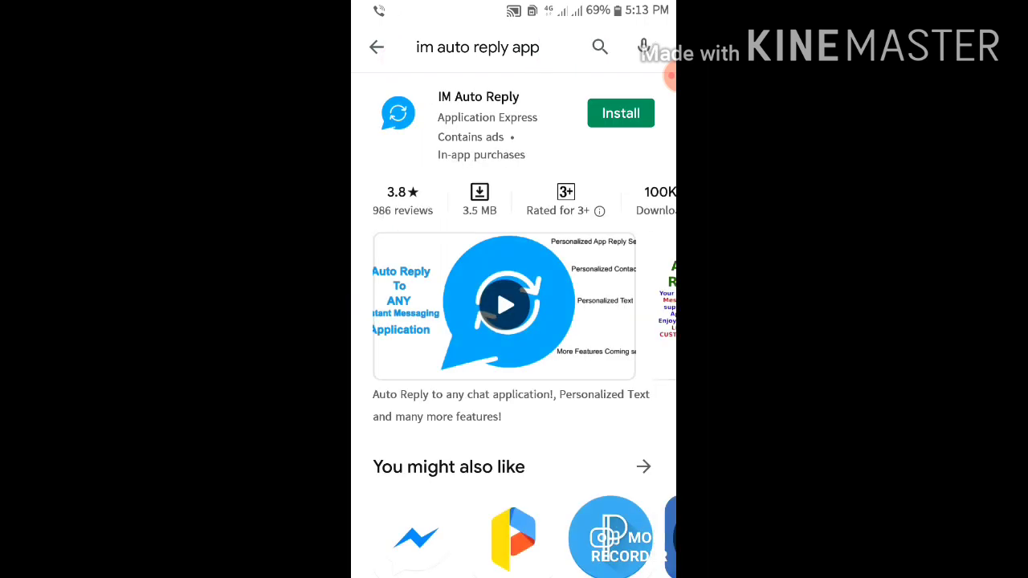
{"action": "left_click", "coordinate": [659, 74]}
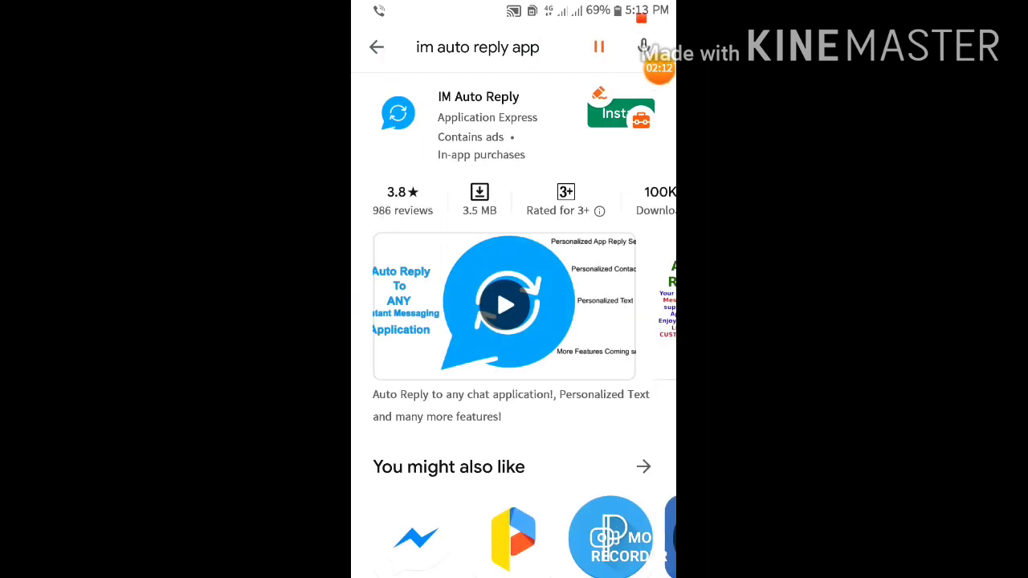
{"action": "left_click", "coordinate": [620, 113]}
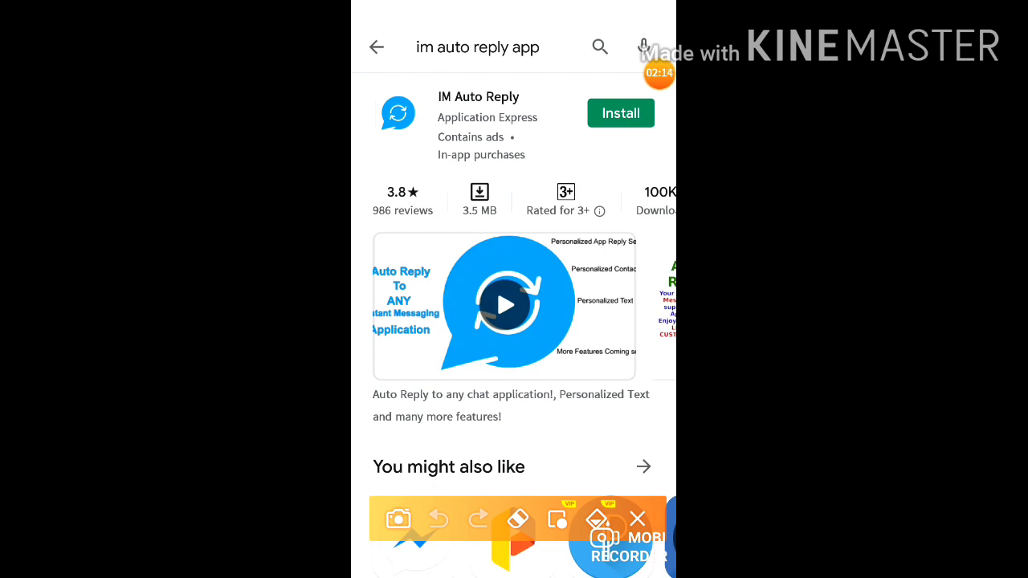
{"action": "left_click_drag", "start_coordinate": [635, 160], "coordinate": [631, 165]}
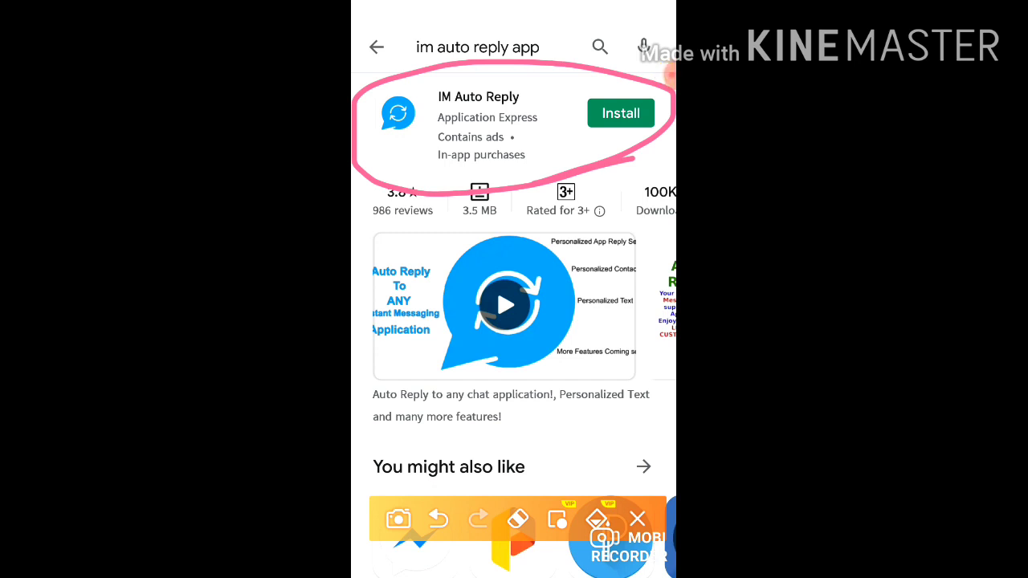
{"action": "mouse_move", "coordinate": [419, 299]}
{"action": "left_mouse_down"}
{"action": "mouse_move", "coordinate": [611, 81]}
{"action": "mouse_move", "coordinate": [654, 124]}
{"action": "left_mouse_up"}
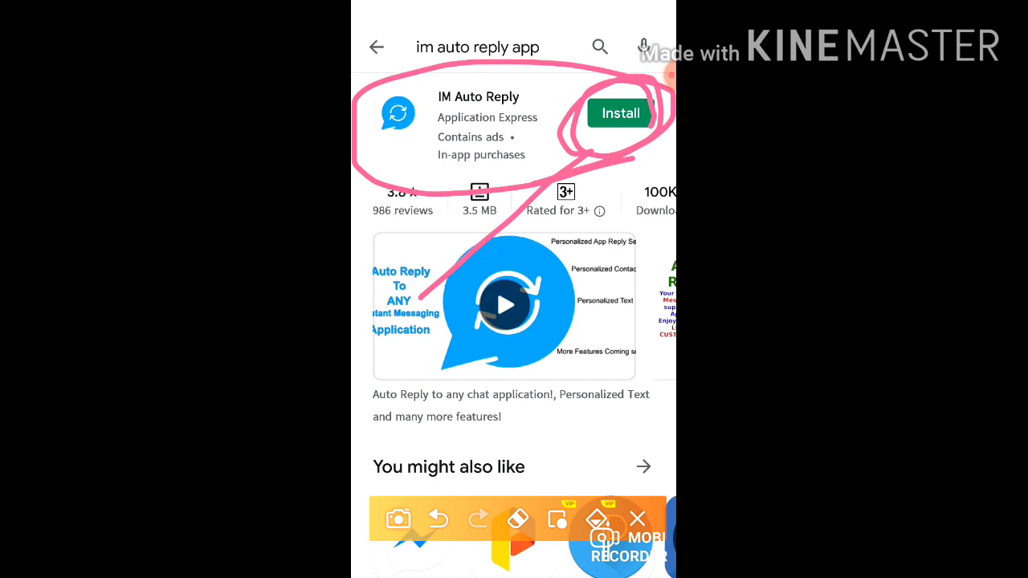
{"action": "left_click", "coordinate": [638, 520]}
{"action": "left_click", "coordinate": [620, 113]}
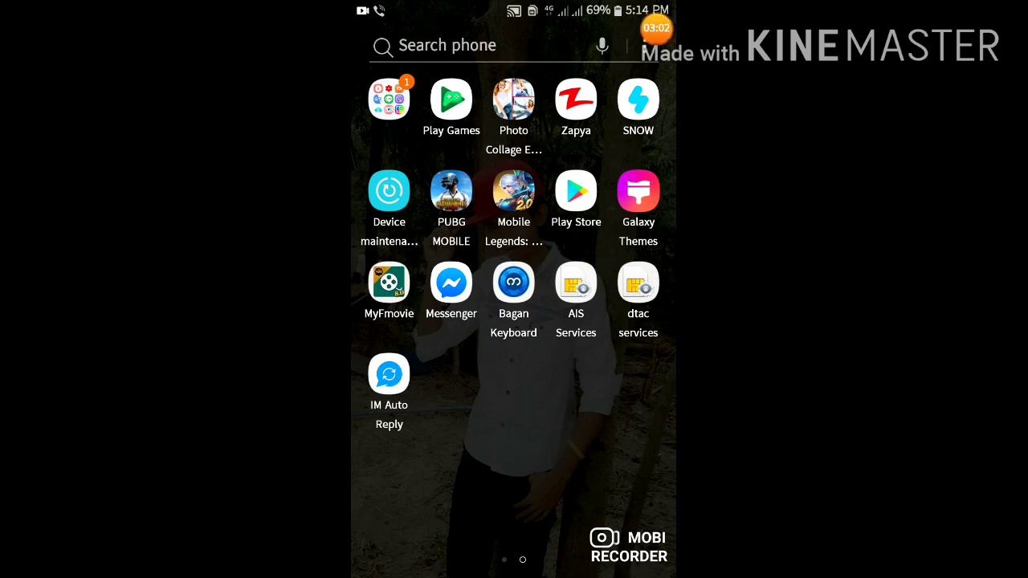
Mark the IM Auto Reply home-screen icon and launch the app from it.
{"action": "left_click", "coordinate": [601, 93]}
{"action": "mouse_move", "coordinate": [451, 410]}
{"action": "left_mouse_down"}
{"action": "mouse_move", "coordinate": [360, 438]}
{"action": "mouse_move", "coordinate": [450, 338]}
{"action": "mouse_move", "coordinate": [357, 362]}
{"action": "mouse_move", "coordinate": [366, 317]}
{"action": "left_mouse_up"}
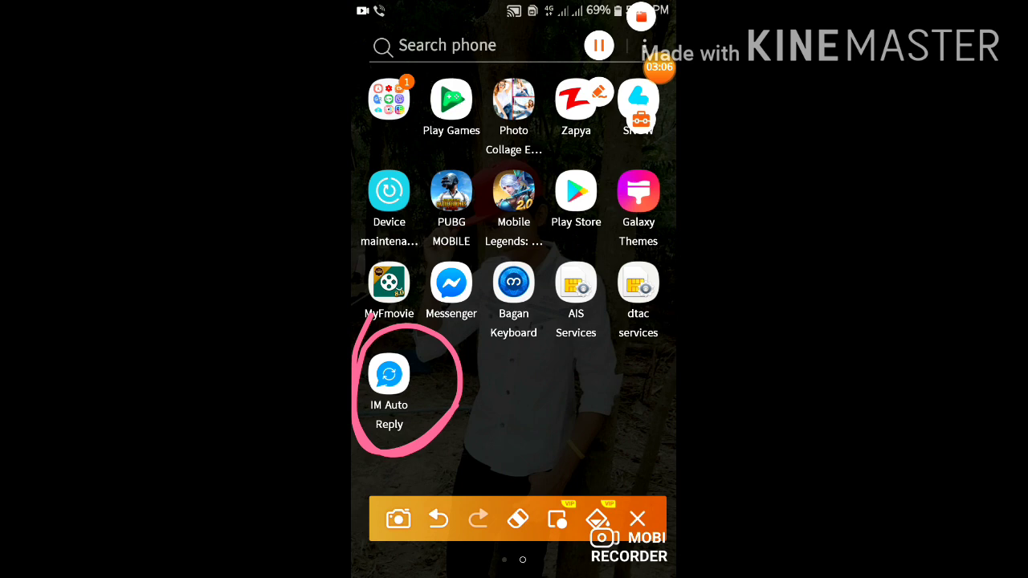
{"action": "left_click", "coordinate": [637, 519]}
{"action": "left_click", "coordinate": [389, 374]}
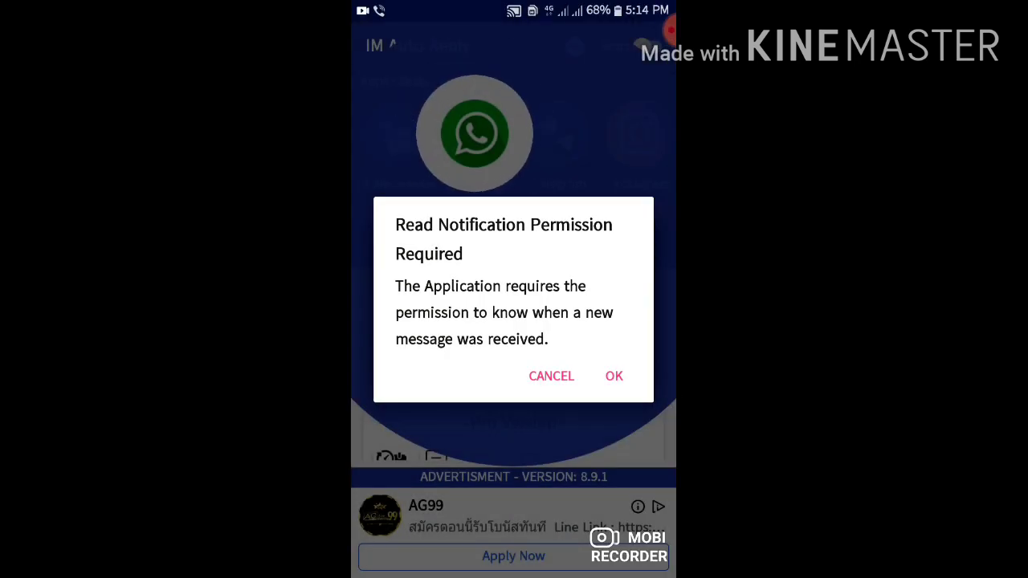
Switch on and allow IM Auto Reply in Notification Access, then return to the app.
{"action": "left_click", "coordinate": [614, 376]}
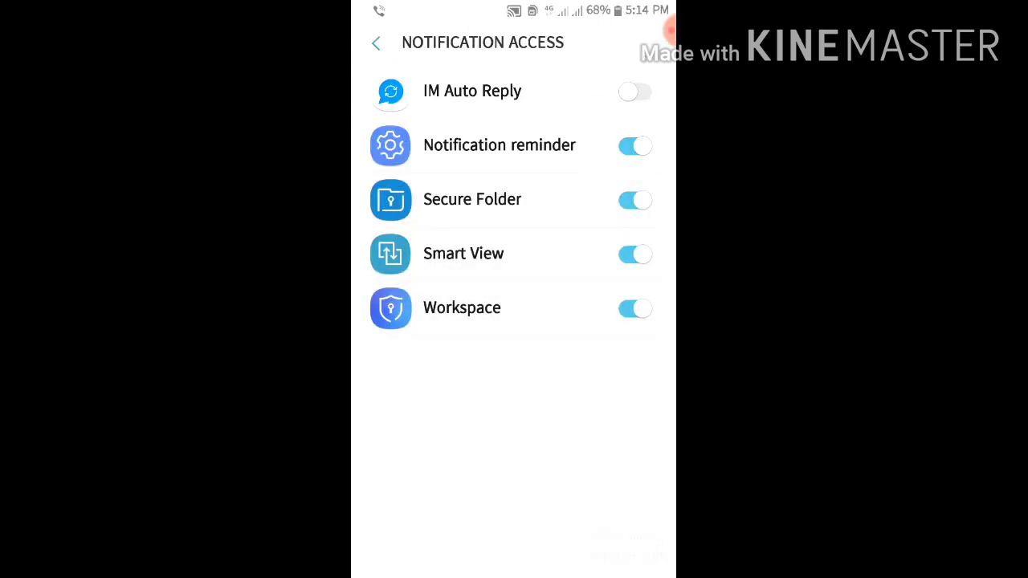
{"action": "left_click", "coordinate": [600, 90]}
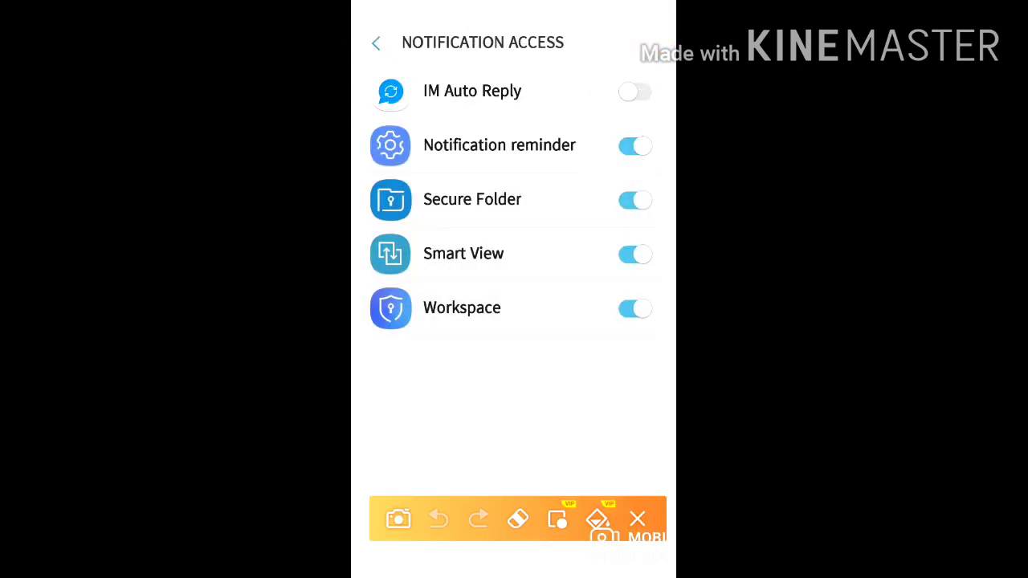
{"action": "mouse_move", "coordinate": [625, 117]}
{"action": "left_mouse_down"}
{"action": "mouse_move", "coordinate": [514, 195]}
{"action": "mouse_move", "coordinate": [618, 121]}
{"action": "left_mouse_up"}
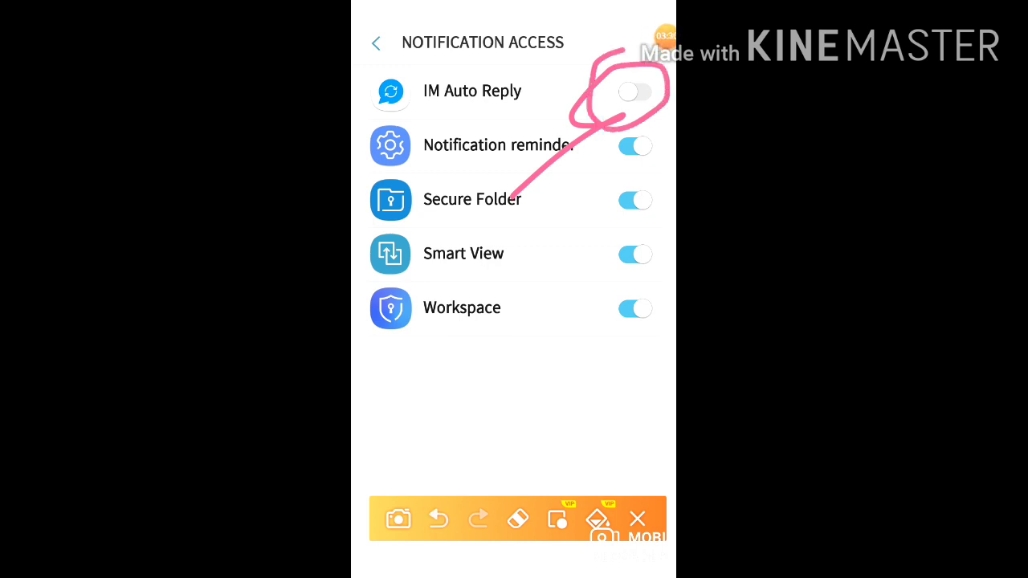
{"action": "left_click", "coordinate": [637, 519]}
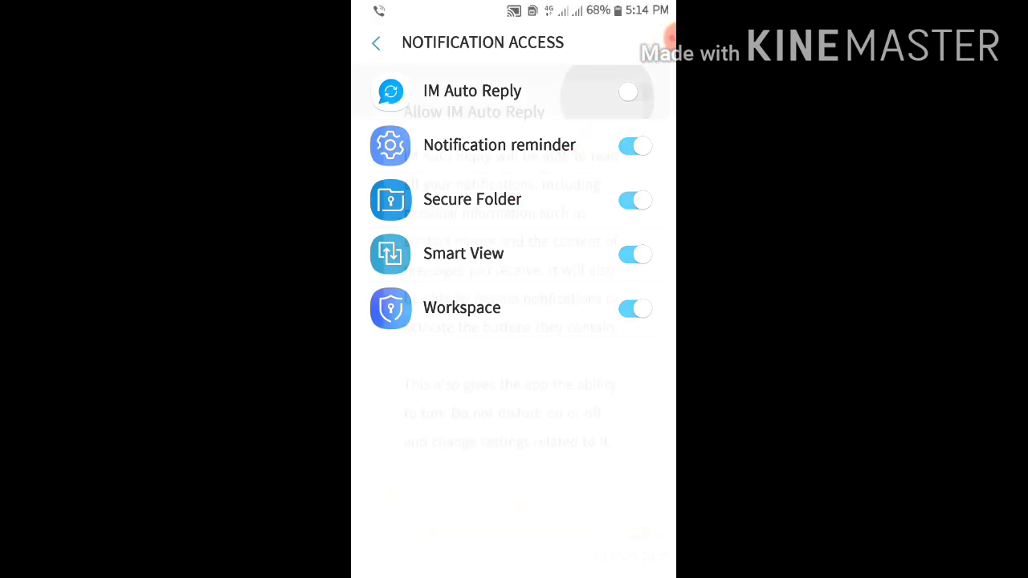
{"action": "left_click", "coordinate": [634, 91]}
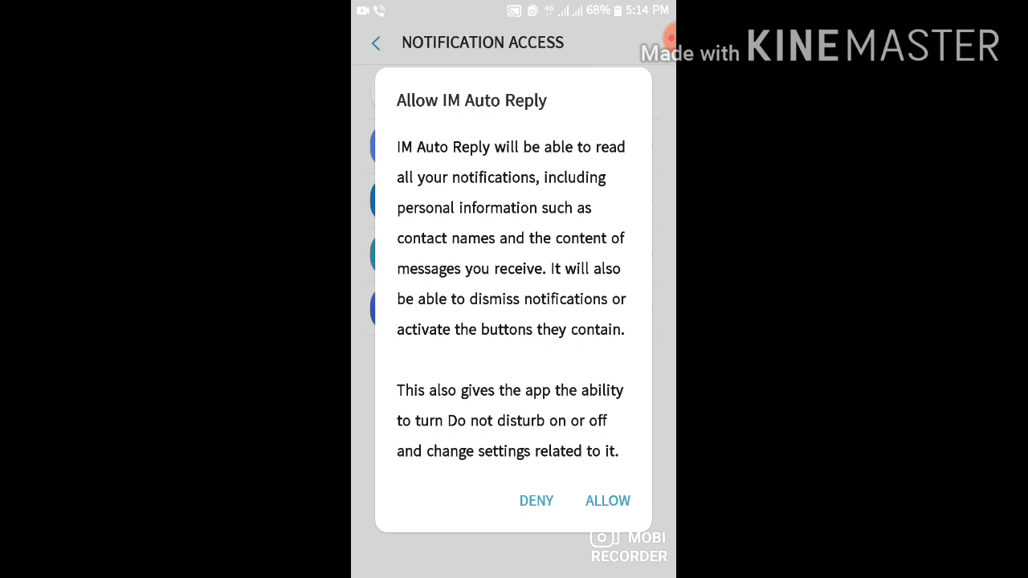
{"action": "left_click", "coordinate": [609, 501]}
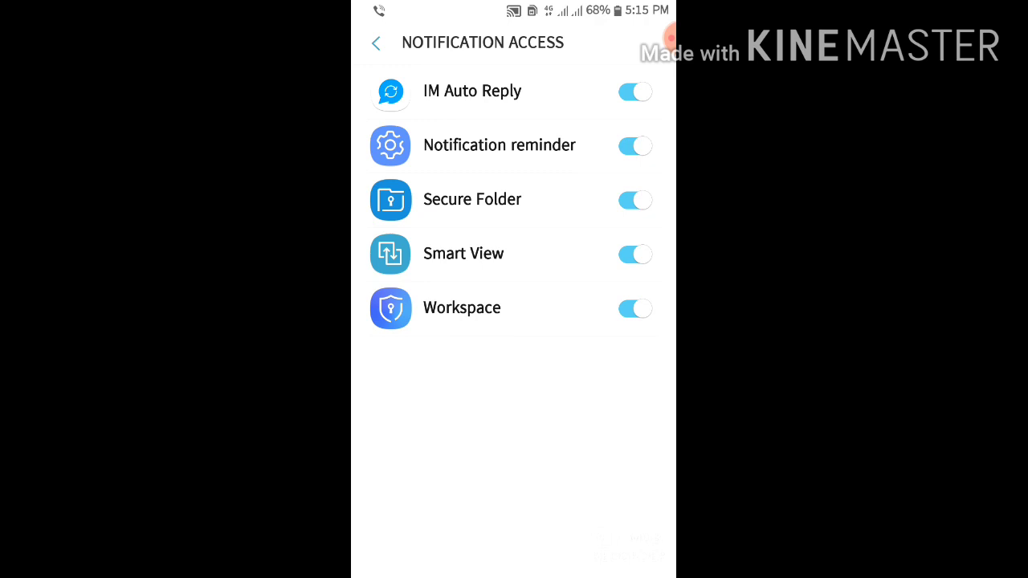
{"action": "key", "text": "Escape"}
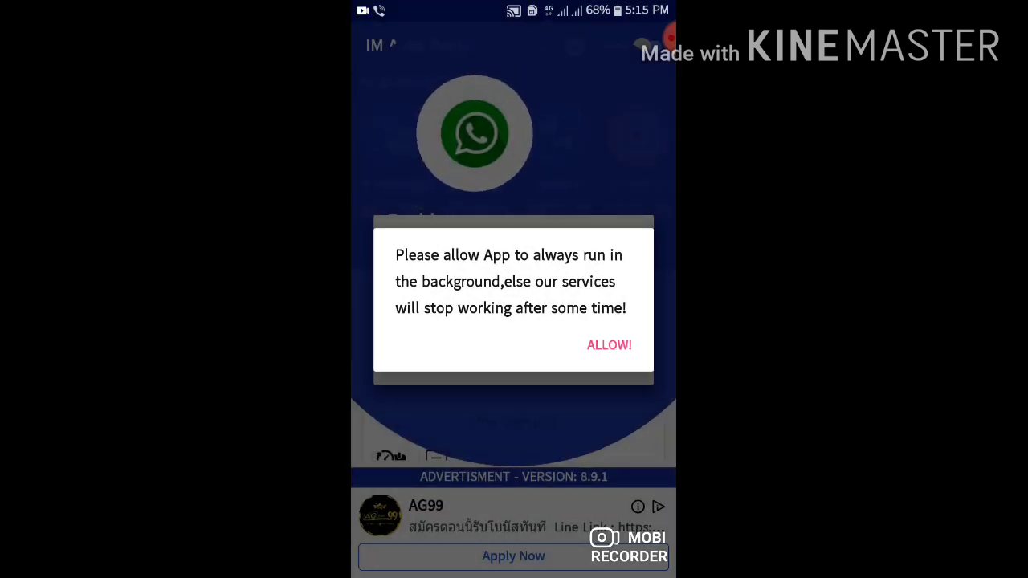
Allow background running, return from Battery settings, and choose ADD! for power management.
{"action": "left_click", "coordinate": [608, 344]}
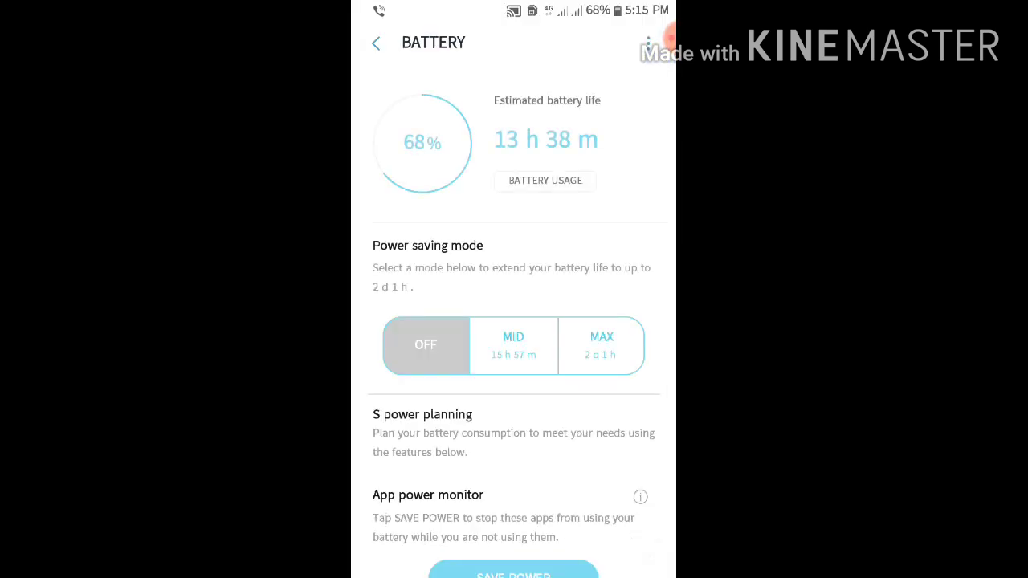
{"action": "key", "text": "Escape"}
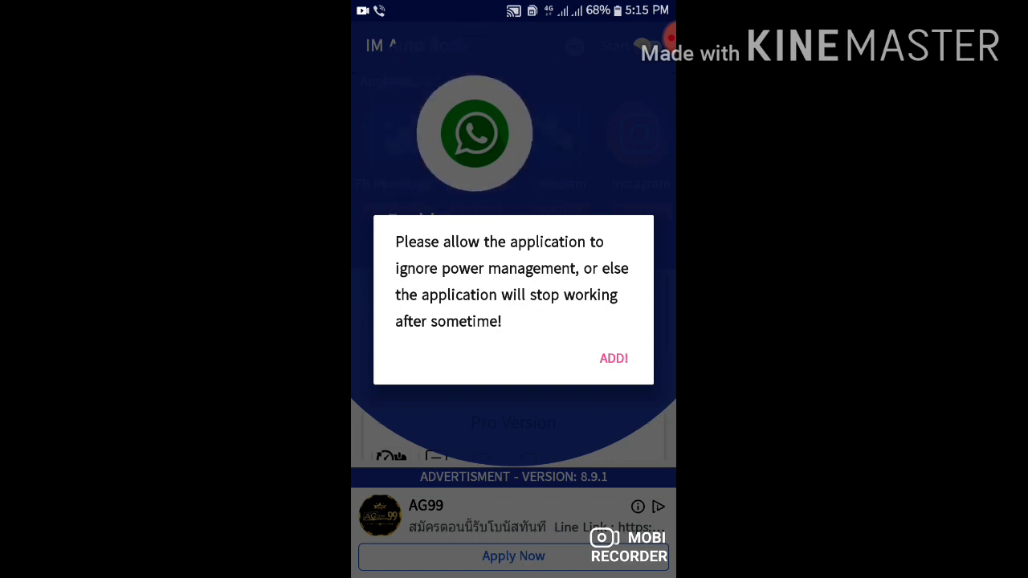
{"action": "left_click", "coordinate": [614, 359]}
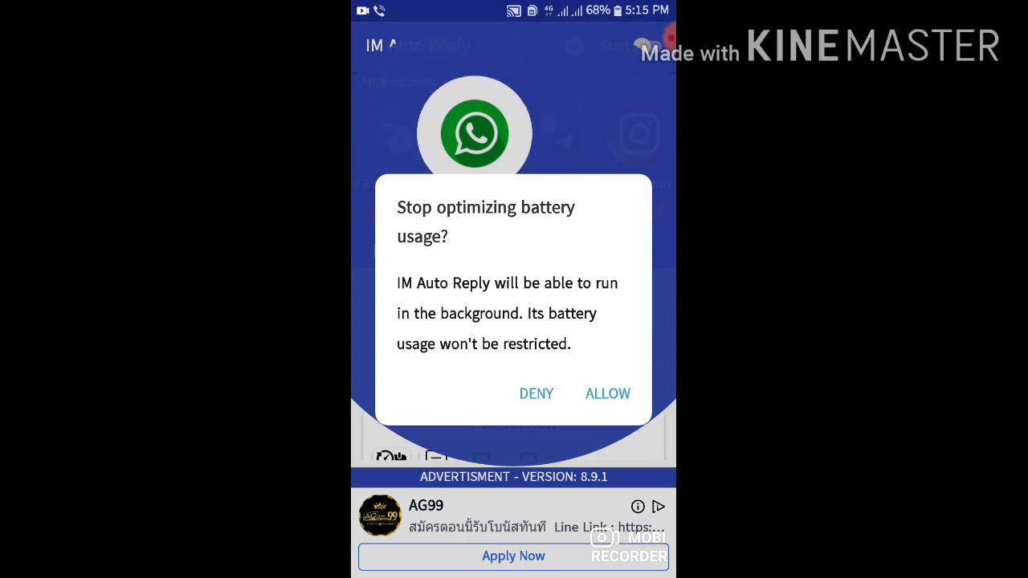
Allow unrestricted battery usage and enable WhatsApp in the tutorial.
{"action": "left_click", "coordinate": [607, 394]}
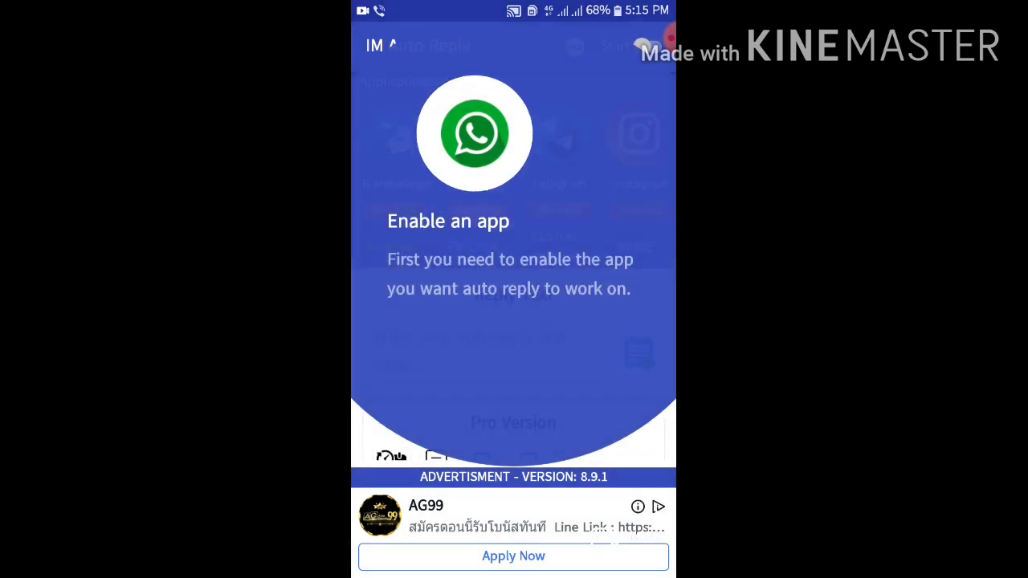
{"action": "left_click", "coordinate": [659, 40]}
{"action": "left_click", "coordinate": [598, 93]}
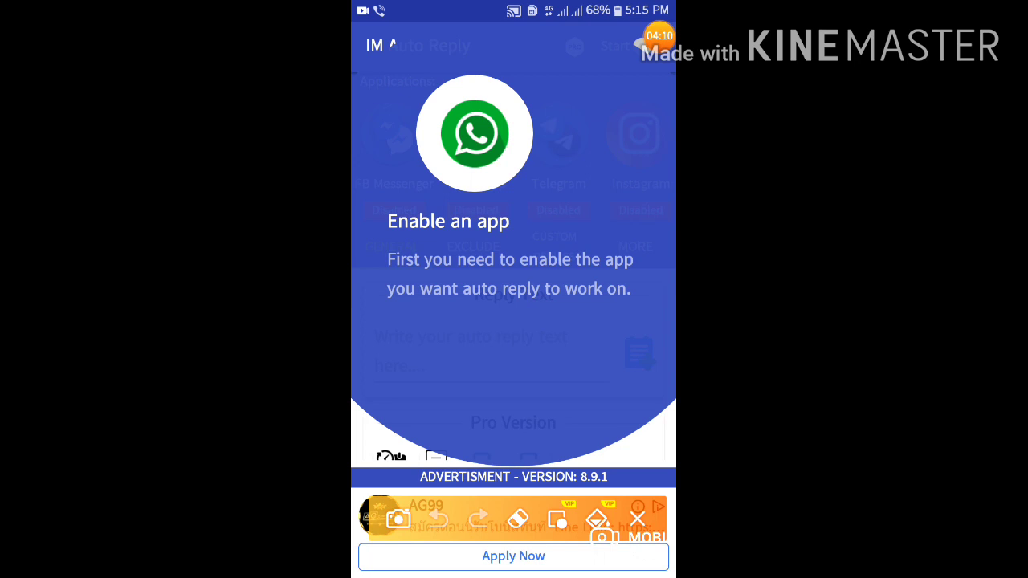
{"action": "left_click_drag", "start_coordinate": [426, 177], "coordinate": [522, 186]}
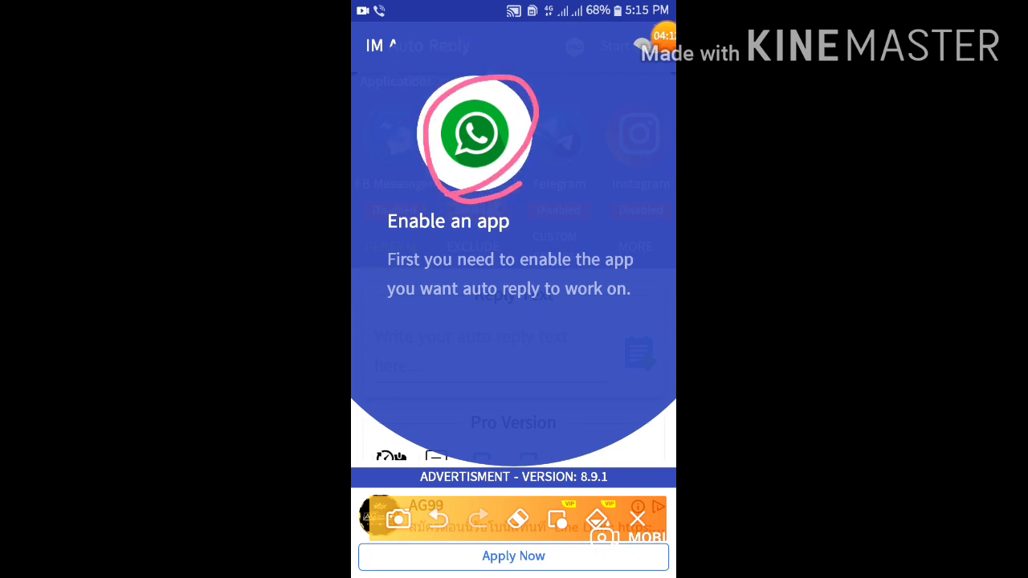
{"action": "left_click", "coordinate": [637, 519]}
{"action": "left_click", "coordinate": [475, 133]}
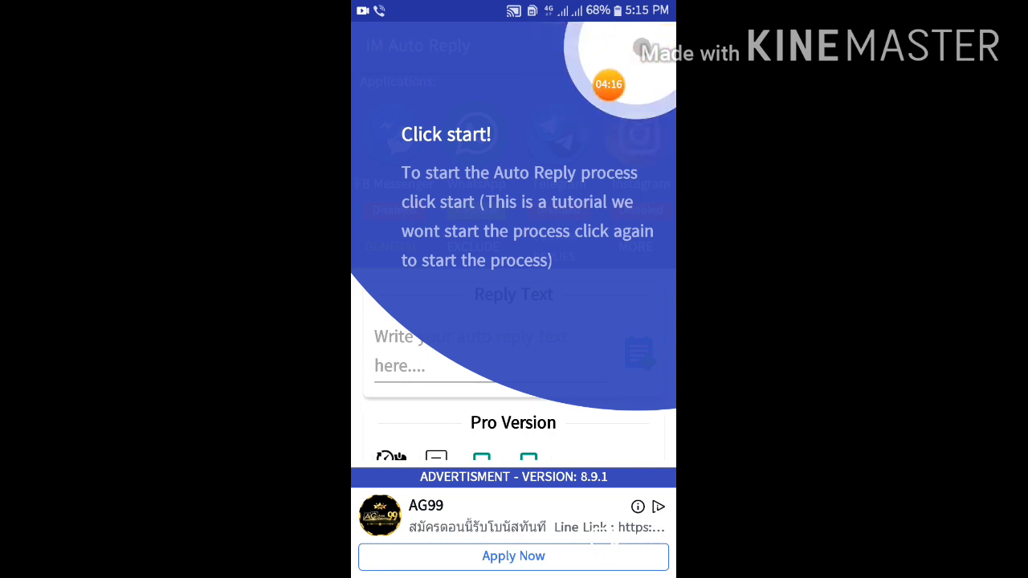
Finish the tutorial at the Start spotlight to reach the main screen.
{"action": "left_click", "coordinate": [659, 84]}
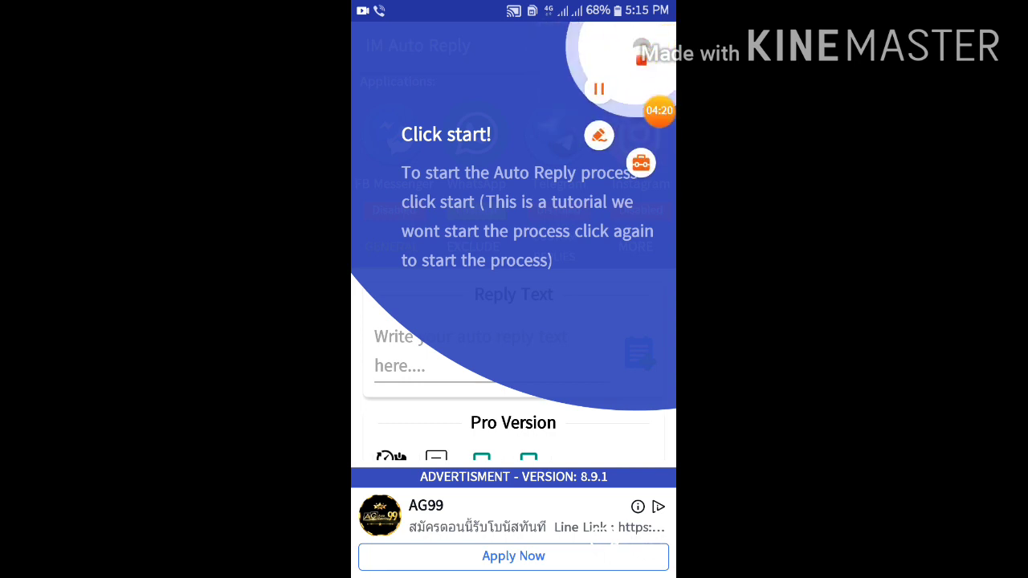
{"action": "left_click", "coordinate": [598, 135]}
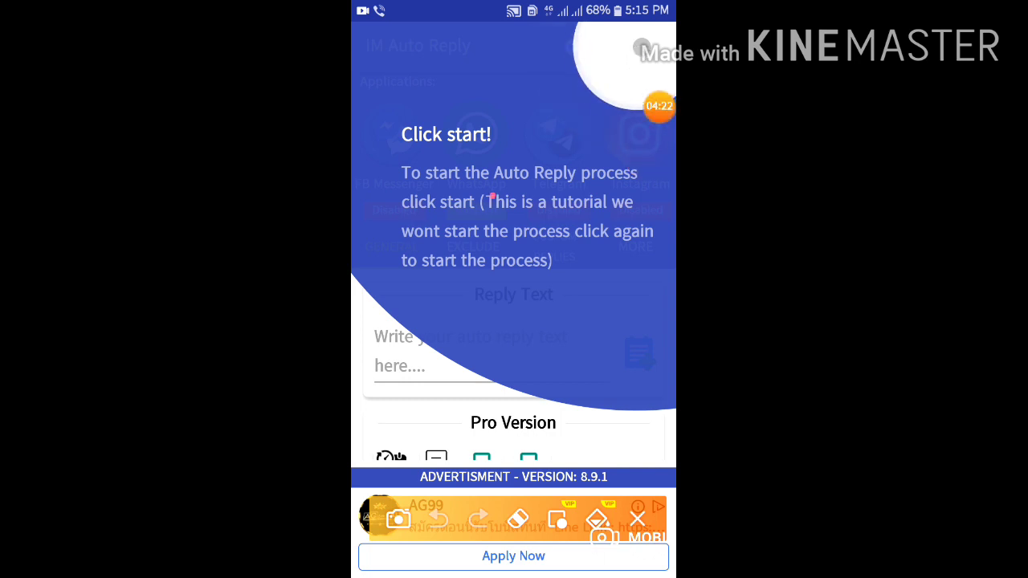
{"action": "mouse_move", "coordinate": [492, 194]}
{"action": "left_mouse_down"}
{"action": "mouse_move", "coordinate": [574, 60]}
{"action": "mouse_move", "coordinate": [618, 88]}
{"action": "left_mouse_up"}
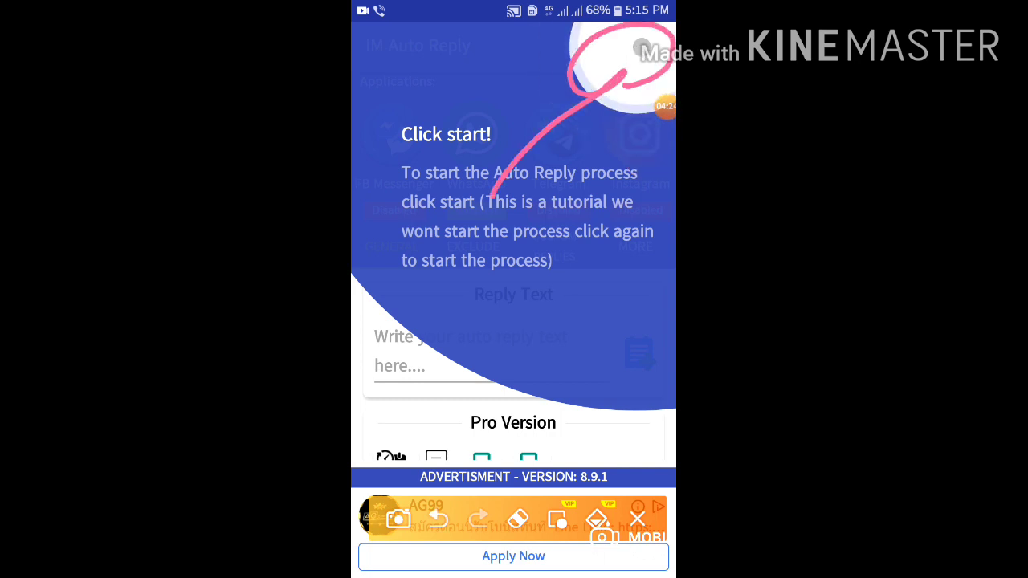
{"action": "left_click", "coordinate": [514, 321]}
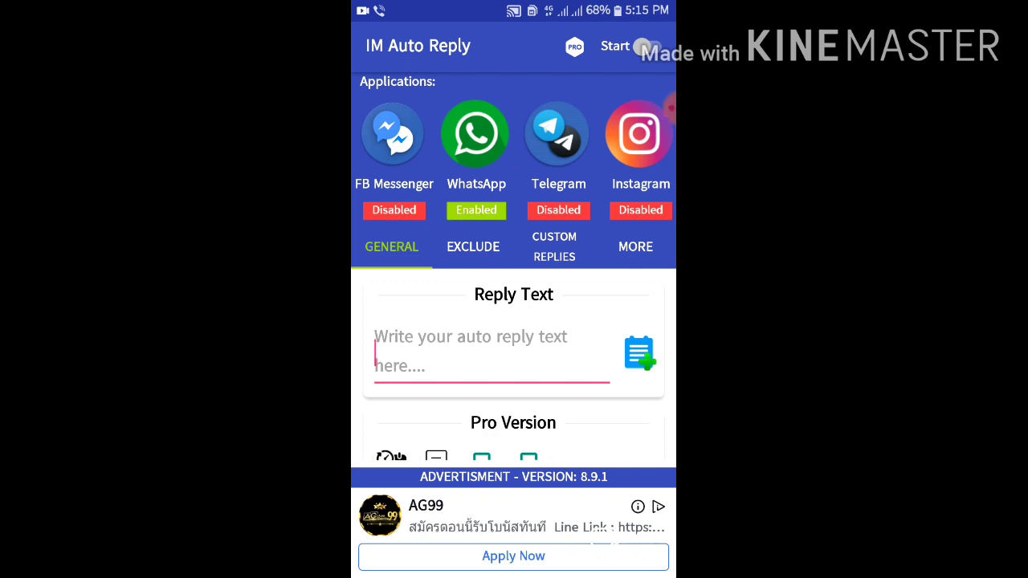
Mark FB Messenger's Disabled badge on screen and switch it to Enabled.
{"action": "left_click", "coordinate": [667, 104]}
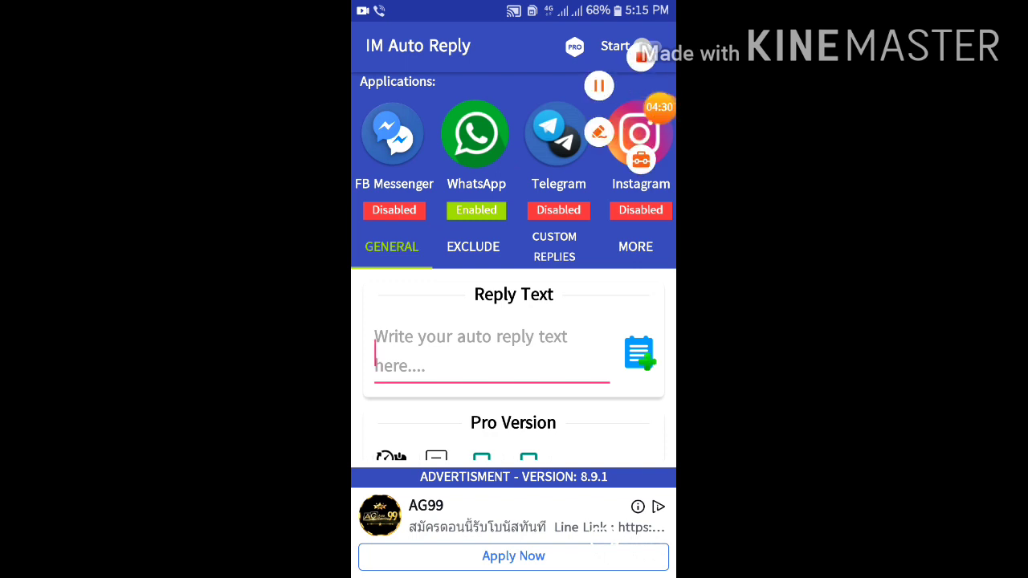
{"action": "left_click", "coordinate": [599, 133]}
{"action": "left_click_drag", "start_coordinate": [422, 235], "coordinate": [378, 233]}
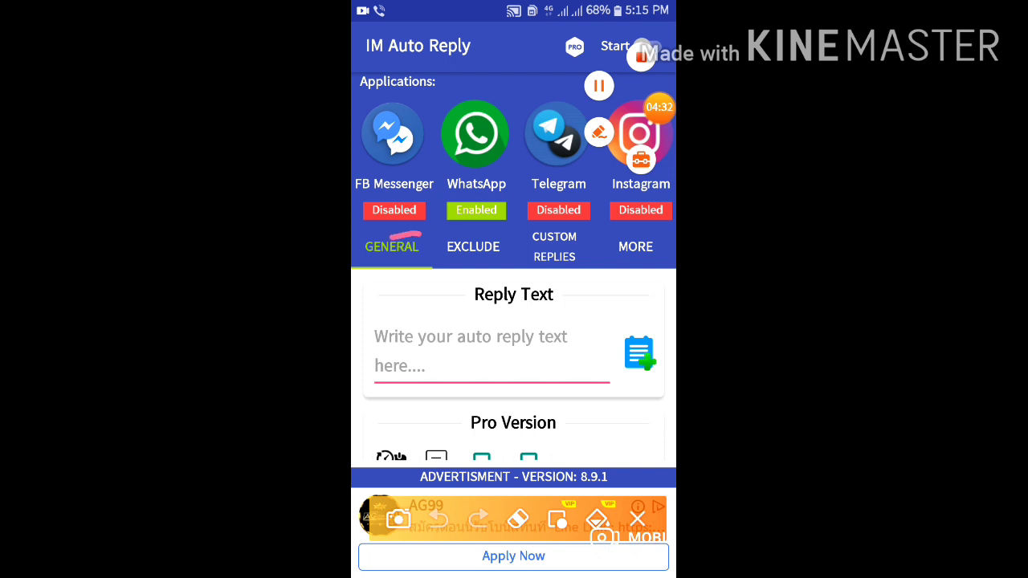
{"action": "left_click_drag", "start_coordinate": [369, 197], "coordinate": [401, 178]}
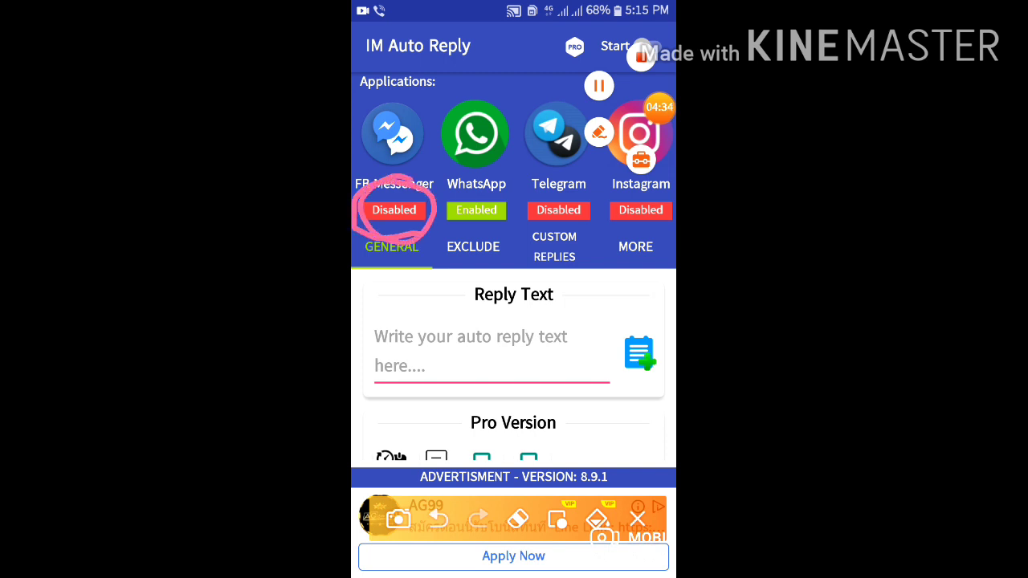
{"action": "left_click", "coordinate": [659, 107]}
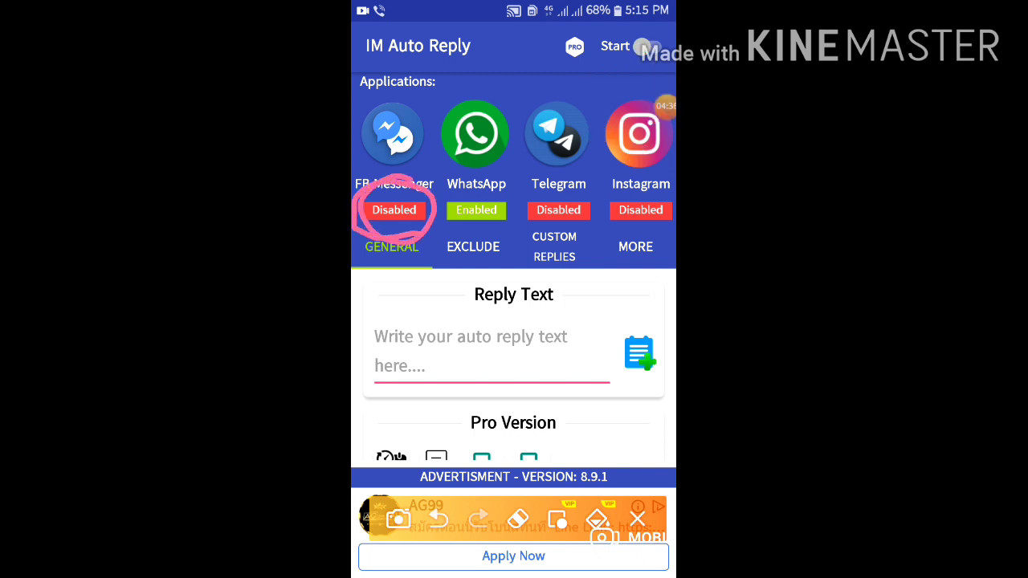
{"action": "left_click_drag", "start_coordinate": [381, 424], "coordinate": [398, 241]}
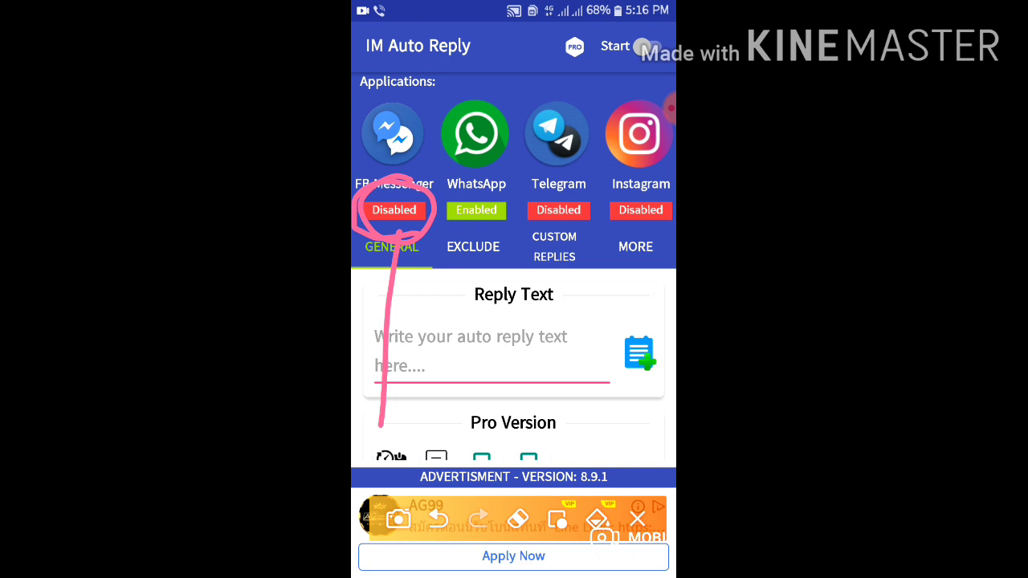
{"action": "left_click", "coordinate": [637, 520]}
{"action": "left_click", "coordinate": [393, 210]}
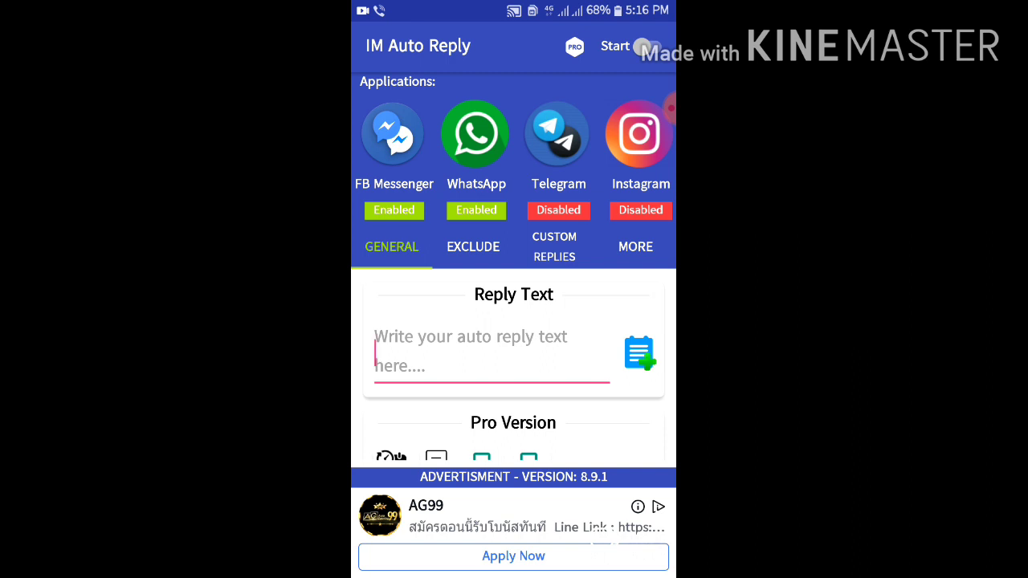
{"action": "scroll", "coordinate": [514, 369], "scroll_direction": "down", "scroll_amount": 5}
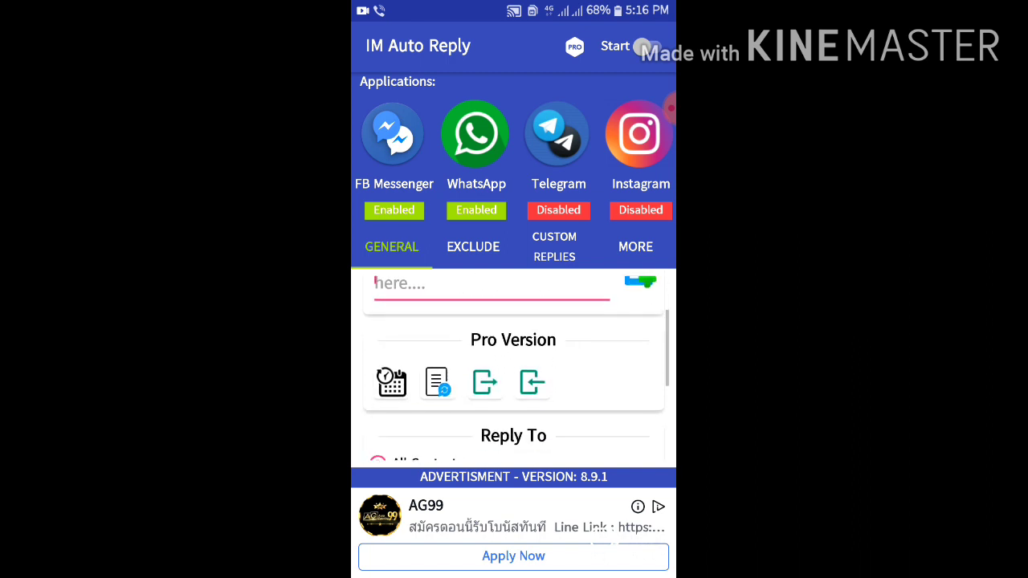
{"action": "scroll", "coordinate": [514, 369], "scroll_direction": "down", "scroll_amount": 1}
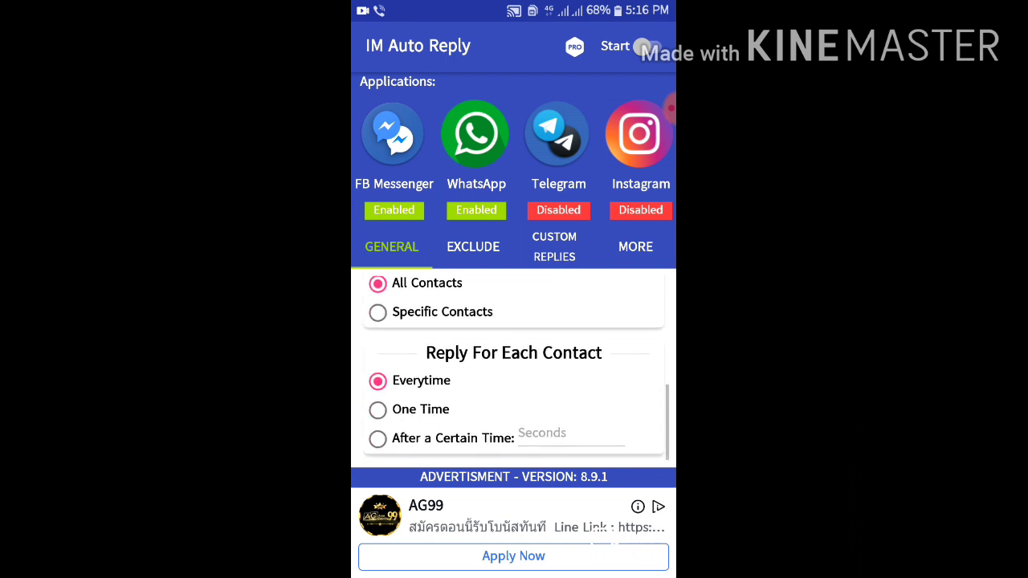
Change Reply For Each Contact from Everytime to One Time.
{"action": "left_click", "coordinate": [600, 133]}
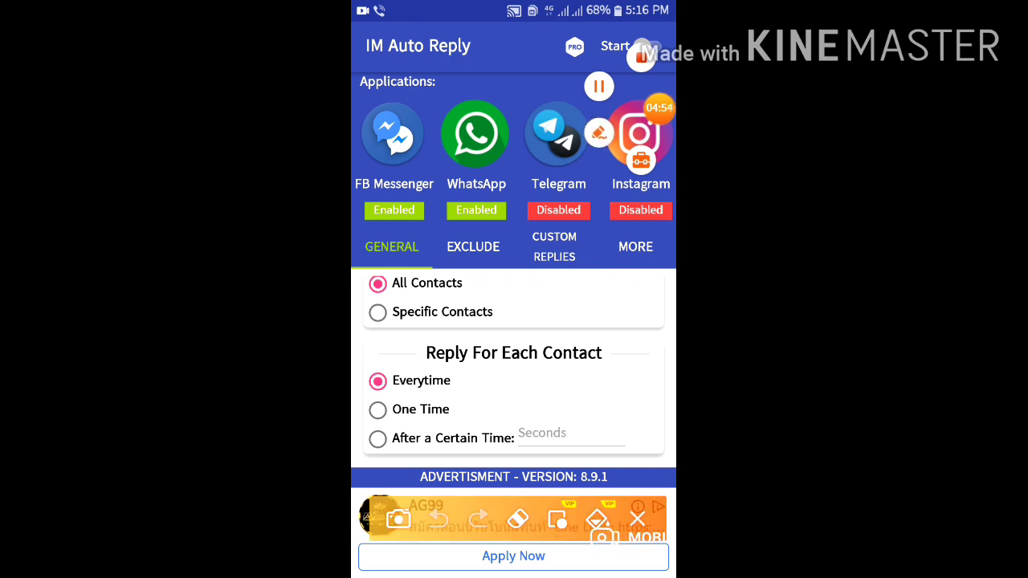
{"action": "mouse_move", "coordinate": [571, 352]}
{"action": "left_mouse_down"}
{"action": "mouse_move", "coordinate": [366, 417]}
{"action": "mouse_move", "coordinate": [401, 434]}
{"action": "mouse_move", "coordinate": [466, 414]}
{"action": "mouse_move", "coordinate": [434, 389]}
{"action": "left_mouse_up"}
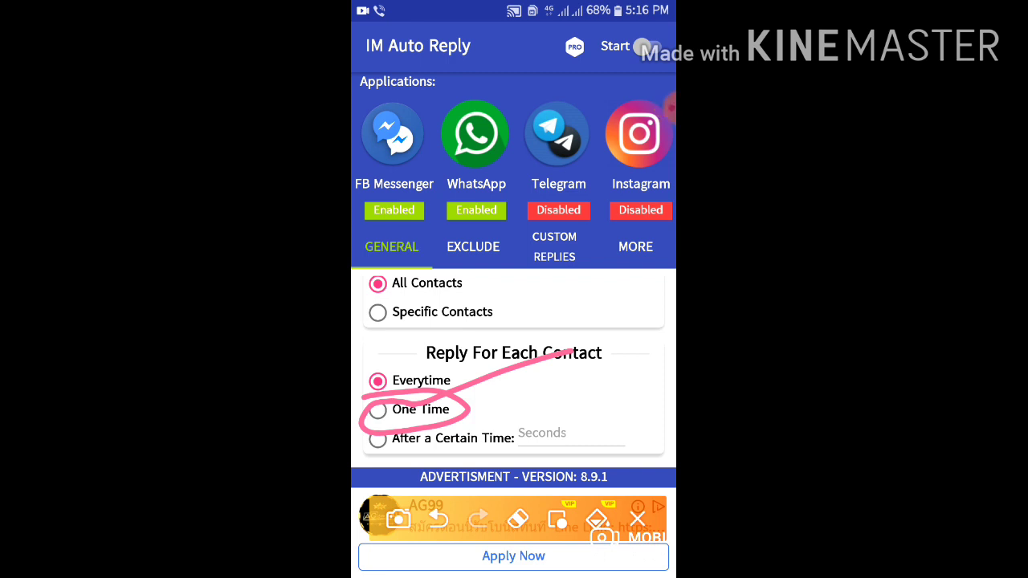
{"action": "left_click", "coordinate": [637, 520]}
{"action": "left_click", "coordinate": [378, 409]}
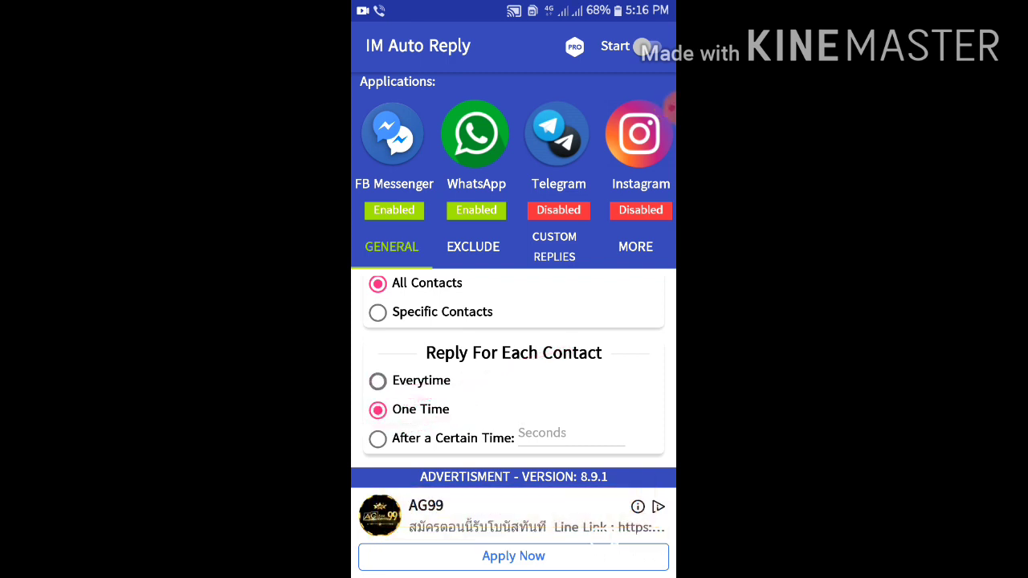
{"action": "left_click", "coordinate": [659, 113]}
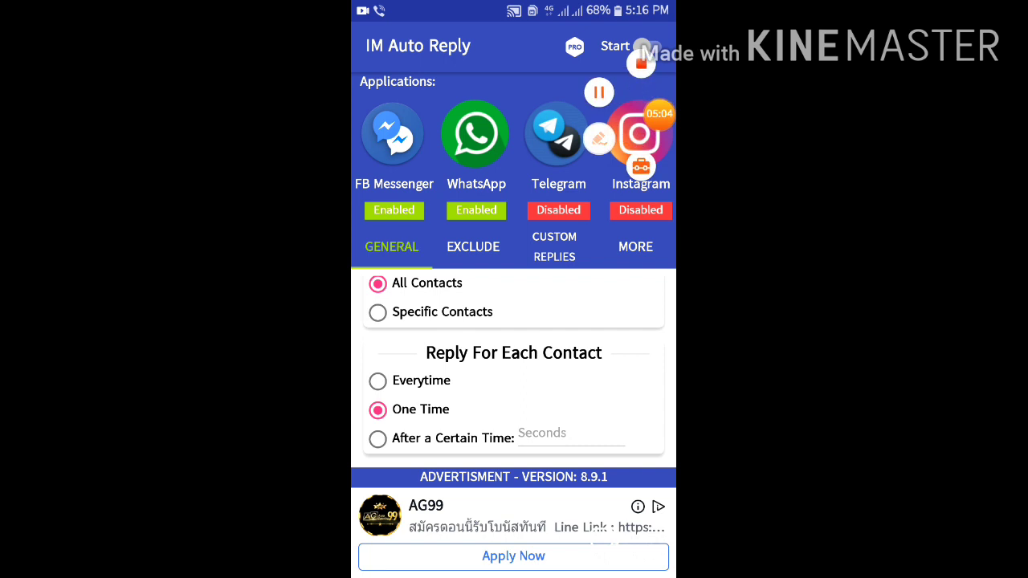
{"action": "left_click", "coordinate": [600, 139]}
{"action": "mouse_move", "coordinate": [474, 396]}
{"action": "left_mouse_down"}
{"action": "mouse_move", "coordinate": [375, 396]}
{"action": "mouse_move", "coordinate": [378, 422]}
{"action": "mouse_move", "coordinate": [470, 394]}
{"action": "left_mouse_up"}
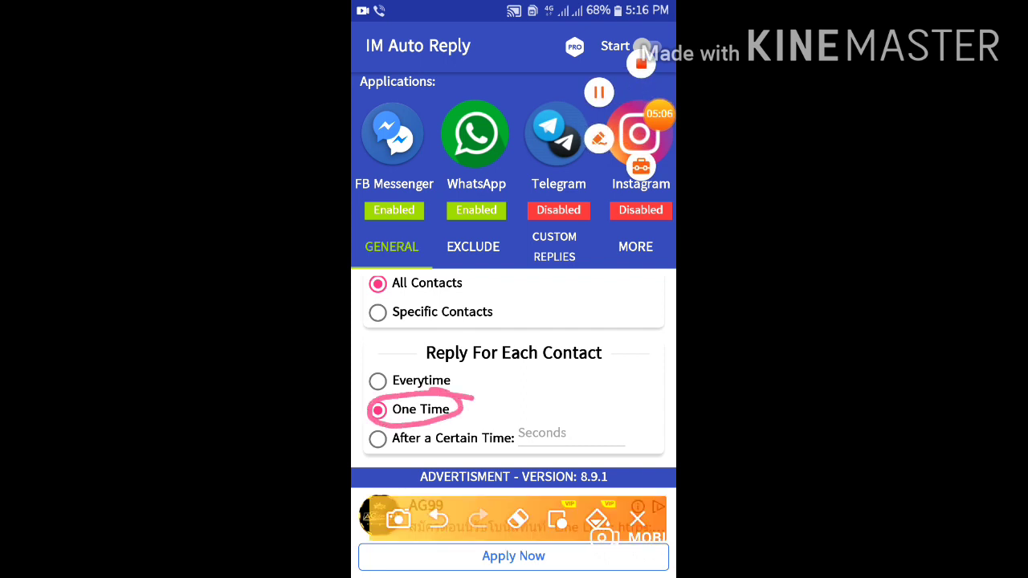
{"action": "left_click", "coordinate": [638, 521]}
{"action": "scroll", "coordinate": [514, 361], "scroll_direction": "up", "scroll_amount": 5}
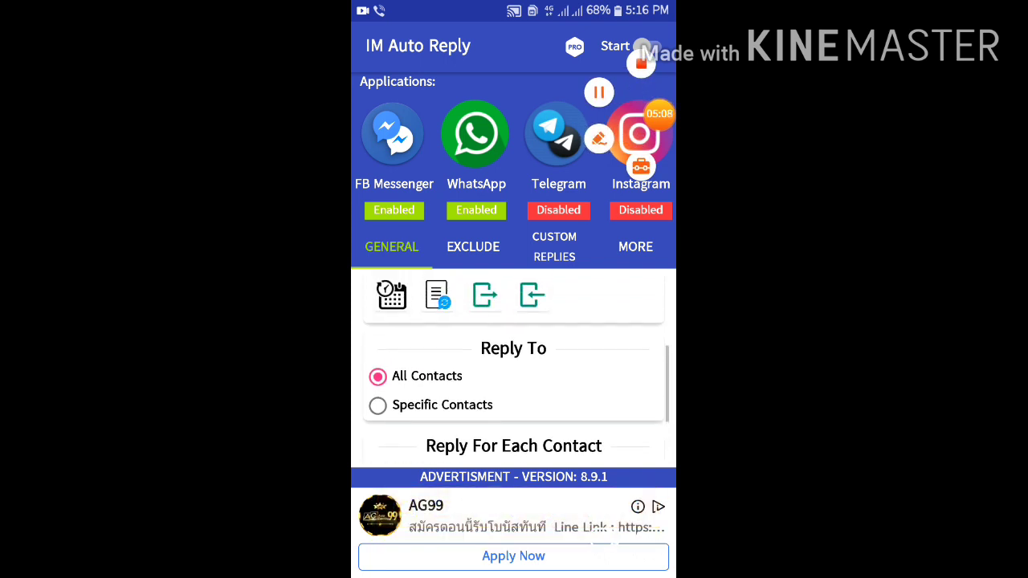
Focus the empty 'Write your auto reply text here' field so the keyboard comes up.
{"action": "left_click", "coordinate": [491, 298]}
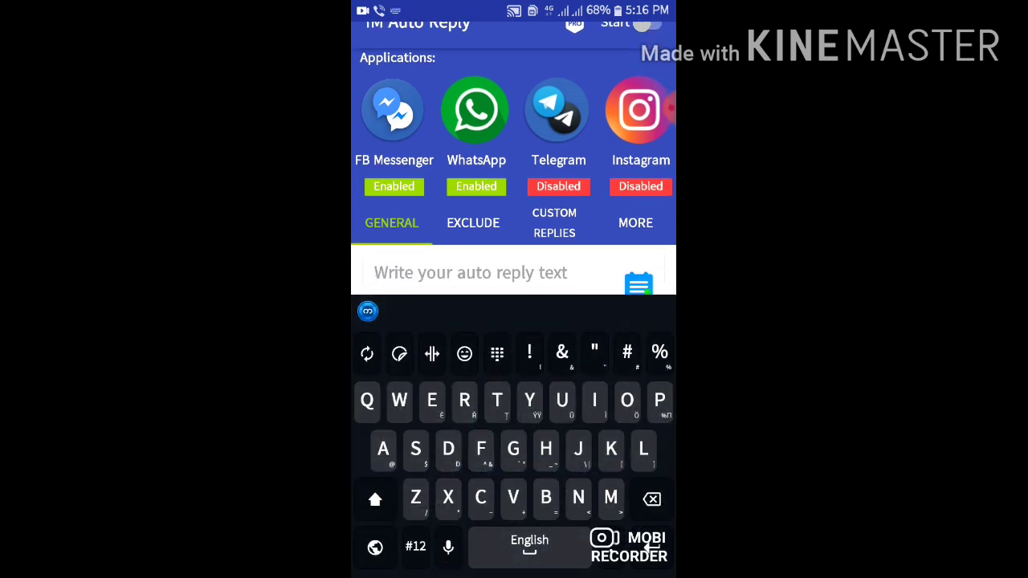
{"action": "key", "text": "Escape"}
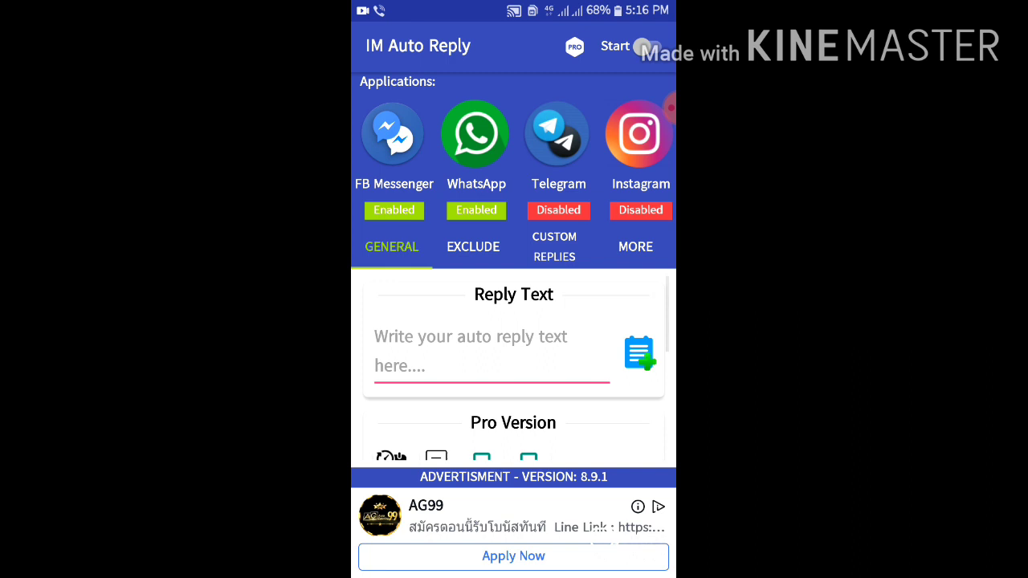
{"action": "left_click", "coordinate": [599, 137]}
{"action": "left_click_drag", "start_coordinate": [610, 331], "coordinate": [634, 345]}
{"action": "left_click", "coordinate": [482, 351]}
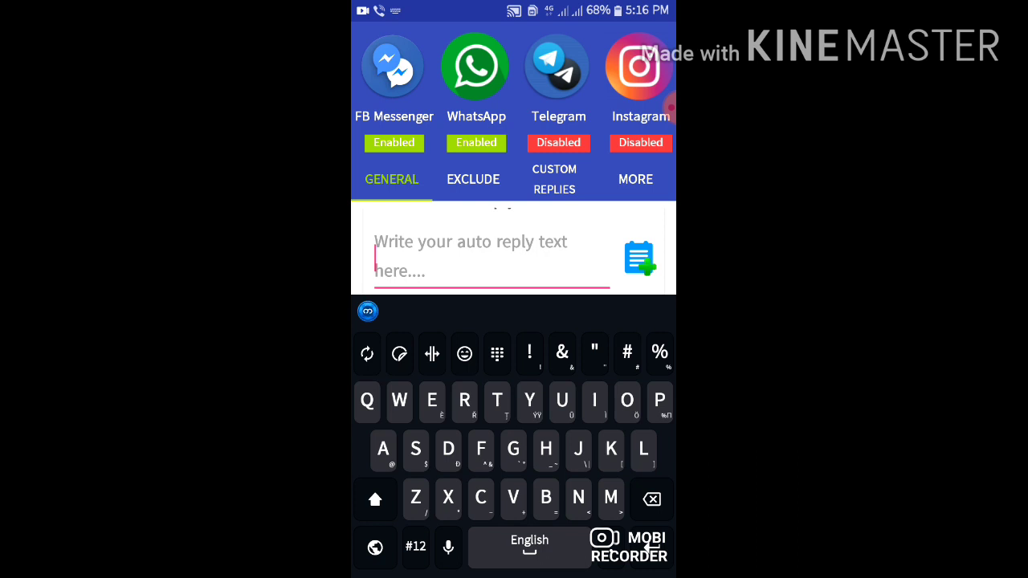
Switch the keyboard to Myanmar Unicode and type the Burmese greeting.
{"action": "left_click", "coordinate": [375, 547]}
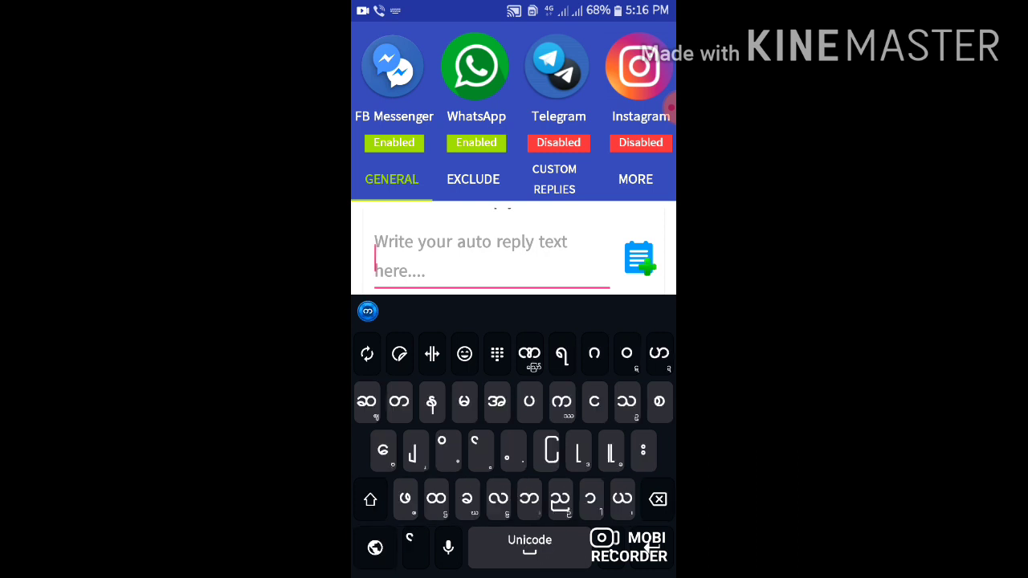
{"action": "left_click", "coordinate": [464, 402]}
{"action": "type", "text": "မ"}
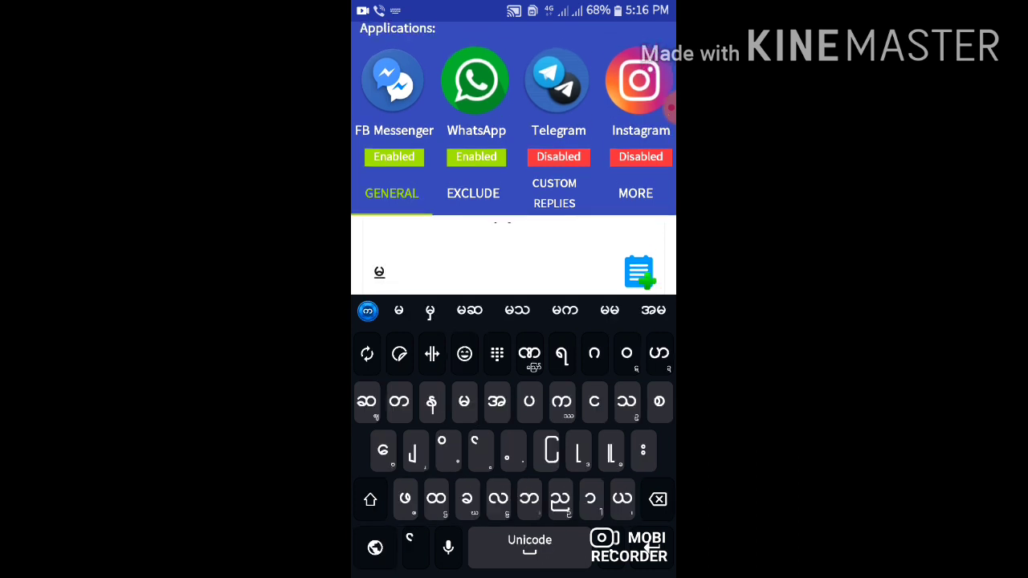
{"action": "left_click", "coordinate": [595, 402]}
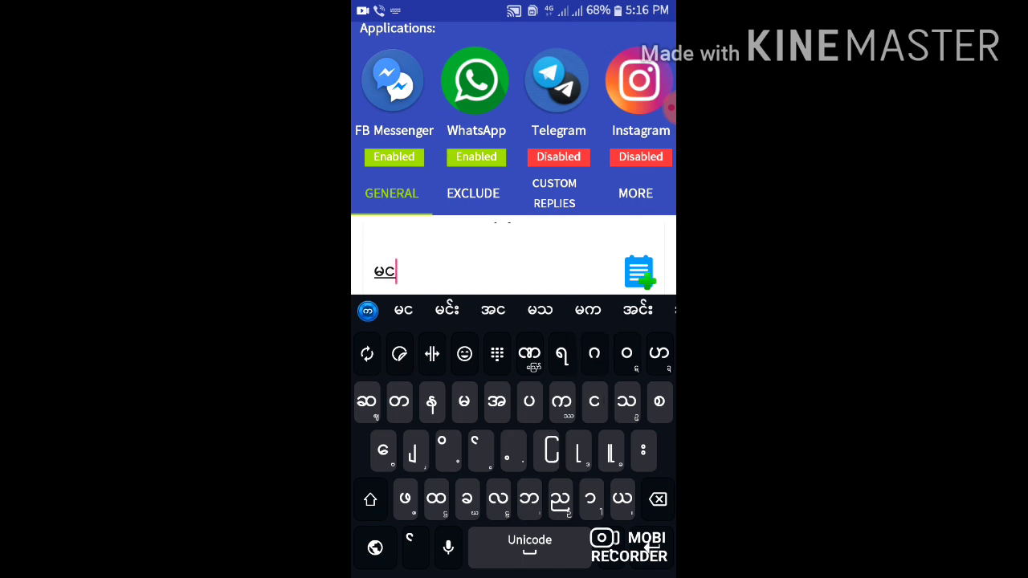
{"action": "left_click", "coordinate": [595, 354]}
{"action": "type", "text": "်္ဂ"}
{"action": "left_click", "coordinate": [432, 402]}
{"action": "left_click", "coordinate": [594, 354]}
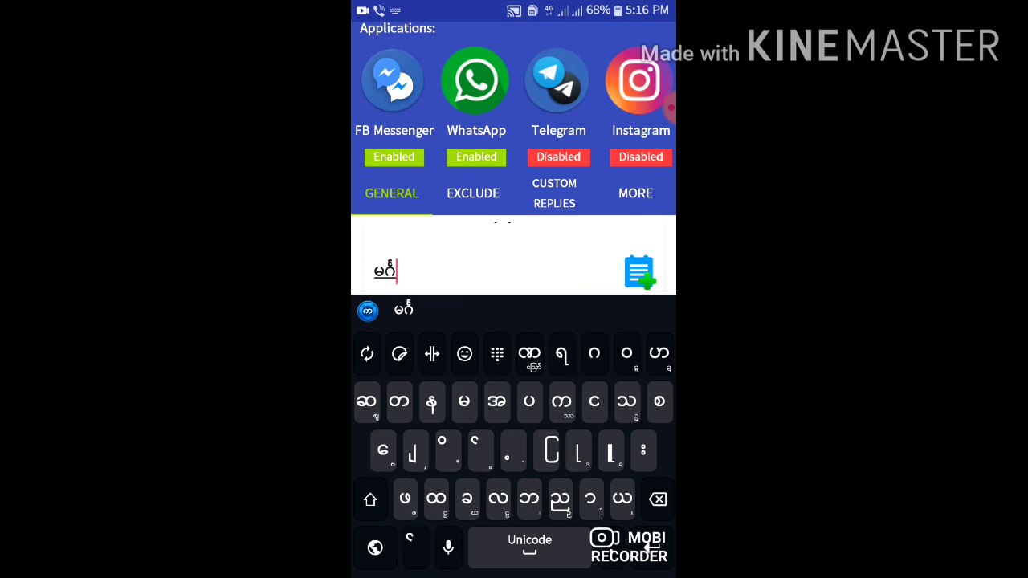
{"action": "left_click", "coordinate": [498, 500]}
{"action": "left_click", "coordinate": [591, 500]}
{"action": "left_click", "coordinate": [529, 401]}
{"action": "left_click", "coordinate": [590, 500]}
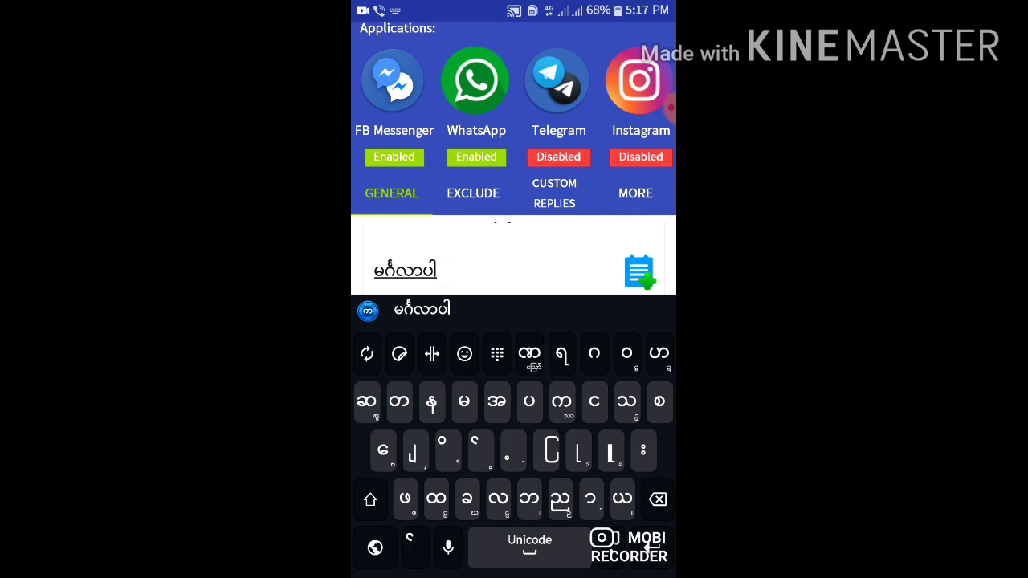
Type the Burmese words saying the user is busy.
{"action": "left_click", "coordinate": [497, 401]}
{"action": "left_click", "coordinate": [466, 500]}
{"action": "left_click", "coordinate": [412, 451]}
{"action": "type", "text": "အခုစ"}
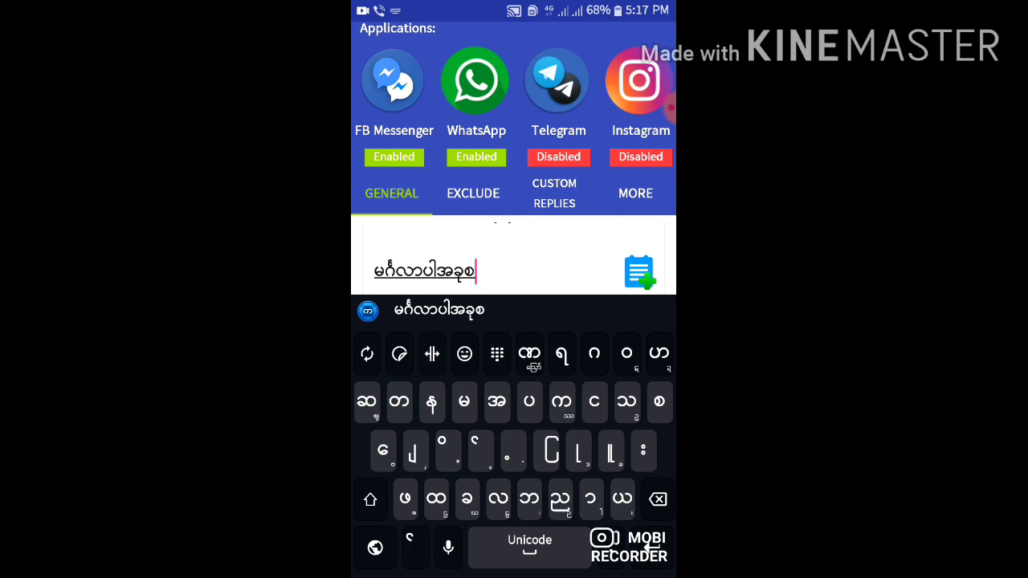
{"action": "left_click", "coordinate": [592, 500]}
{"action": "left_click", "coordinate": [658, 500]}
{"action": "left_click", "coordinate": [464, 401]}
{"action": "left_click", "coordinate": [497, 401]}
{"action": "left_click", "coordinate": [592, 500]}
{"action": "left_click", "coordinate": [643, 450]}
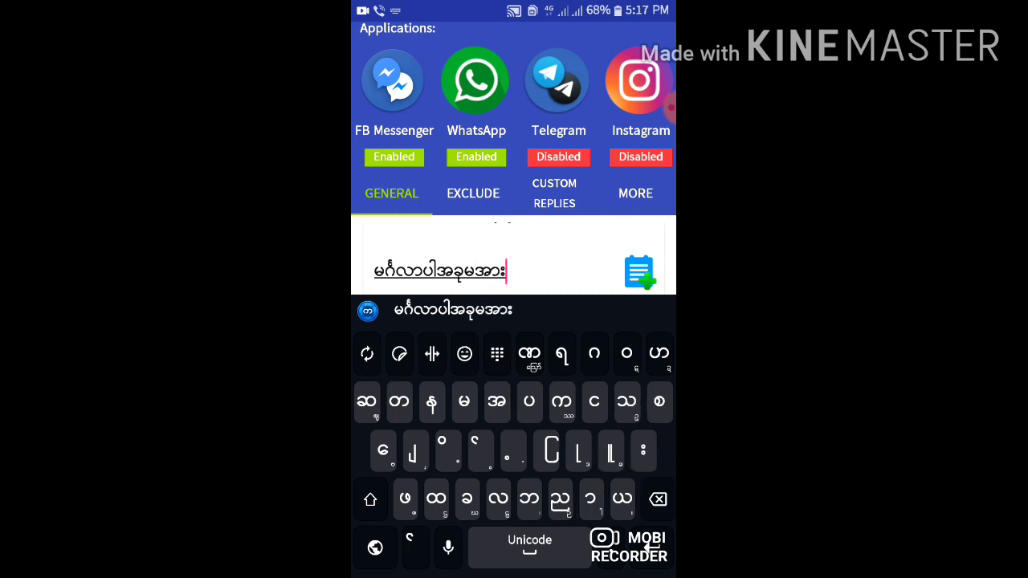
{"action": "left_click", "coordinate": [382, 451]}
{"action": "left_click", "coordinate": [627, 401]}
{"action": "type", "text": "သေး"}
{"action": "left_click", "coordinate": [643, 451]}
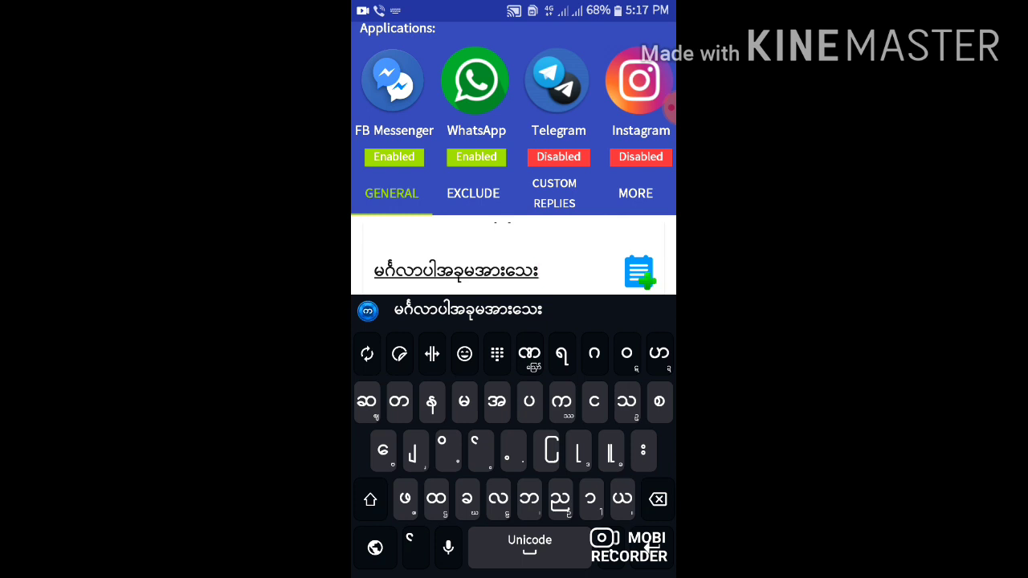
{"action": "left_click", "coordinate": [498, 500]}
{"action": "left_click", "coordinate": [475, 451]}
Add the Burmese words for 'reply' and 'can' to the message.
{"action": "left_click", "coordinate": [660, 401]}
{"action": "left_click", "coordinate": [592, 500]}
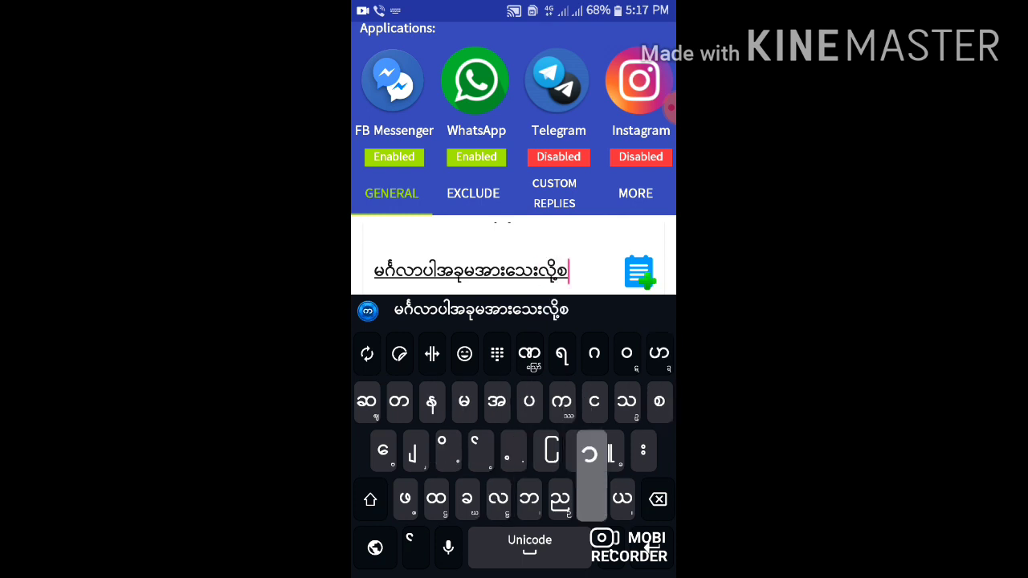
{"action": "left_click", "coordinate": [466, 401]}
{"action": "left_click", "coordinate": [546, 450]}
{"action": "left_click", "coordinate": [529, 401]}
{"action": "left_click", "coordinate": [431, 400]}
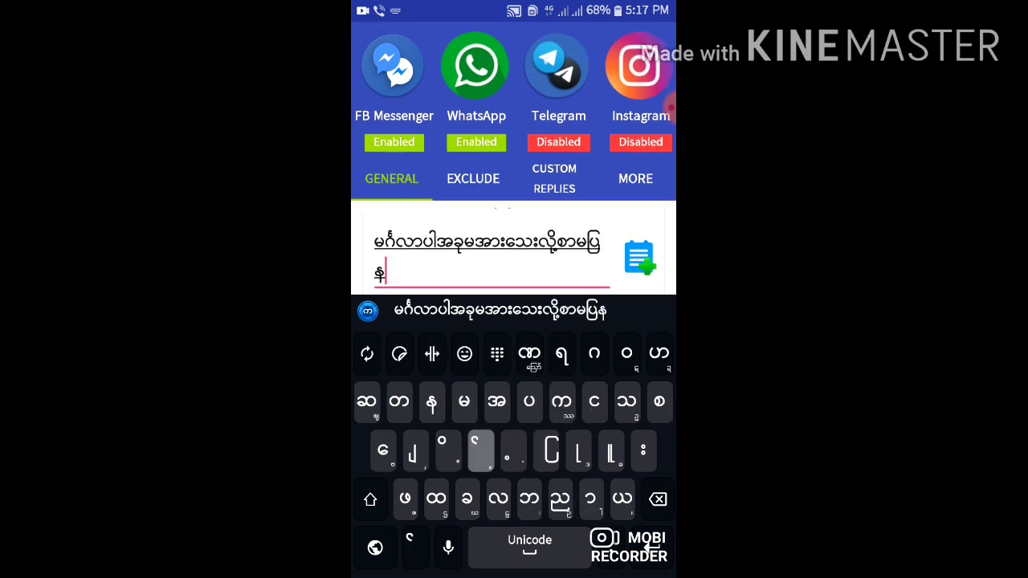
{"action": "left_click", "coordinate": [474, 451]}
{"action": "left_click", "coordinate": [448, 450]}
{"action": "left_click", "coordinate": [579, 451]}
{"action": "left_click", "coordinate": [595, 401]}
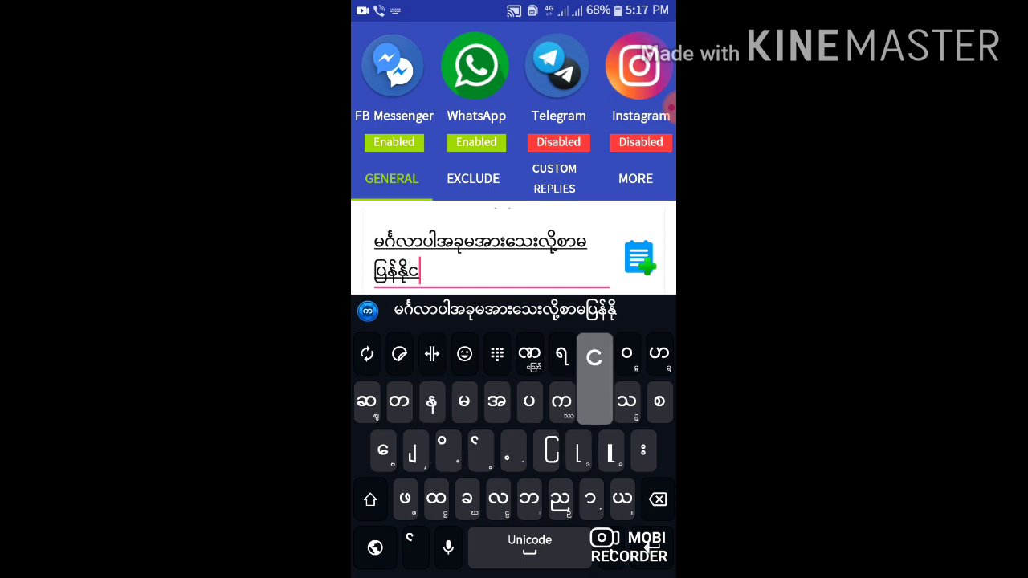
{"action": "left_click", "coordinate": [481, 450]}
{"action": "left_click", "coordinate": [384, 450]}
Fix a mistyped Burmese letter and end the message with the polite ending.
{"action": "left_click", "coordinate": [658, 500]}
{"action": "left_click", "coordinate": [384, 451]}
{"action": "left_click", "coordinate": [627, 401]}
{"action": "type", "text": "်သေ"}
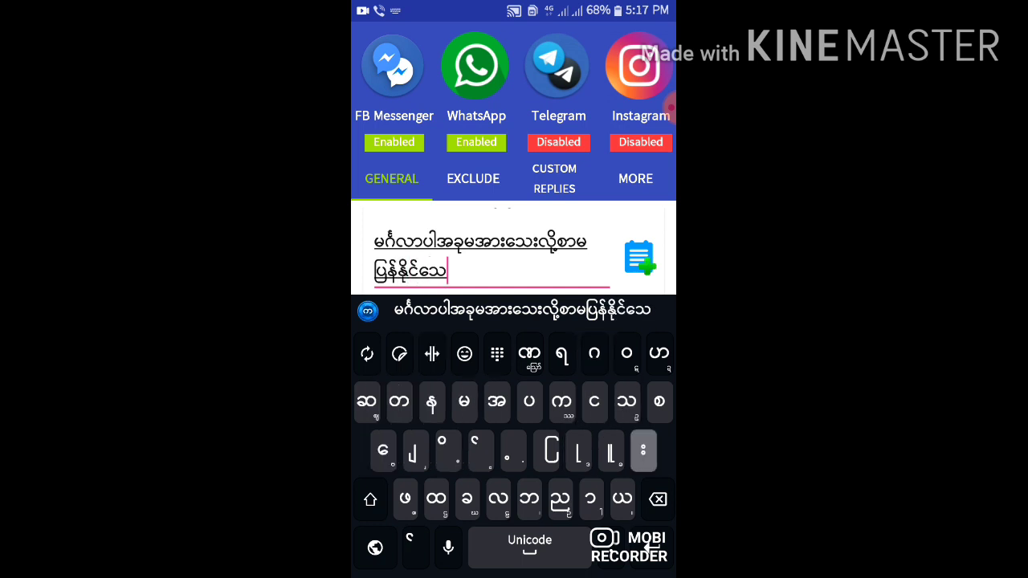
{"action": "left_click", "coordinate": [643, 450]}
{"action": "type", "text": "းပါ"}
{"action": "left_click", "coordinate": [529, 401]}
{"action": "left_click", "coordinate": [578, 451]}
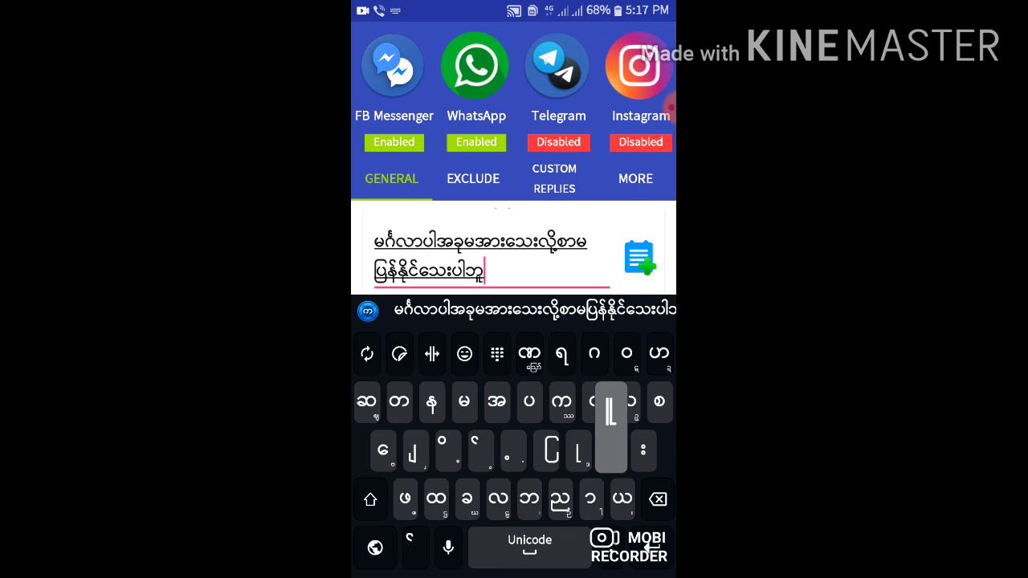
{"action": "type", "text": "ခပ"}
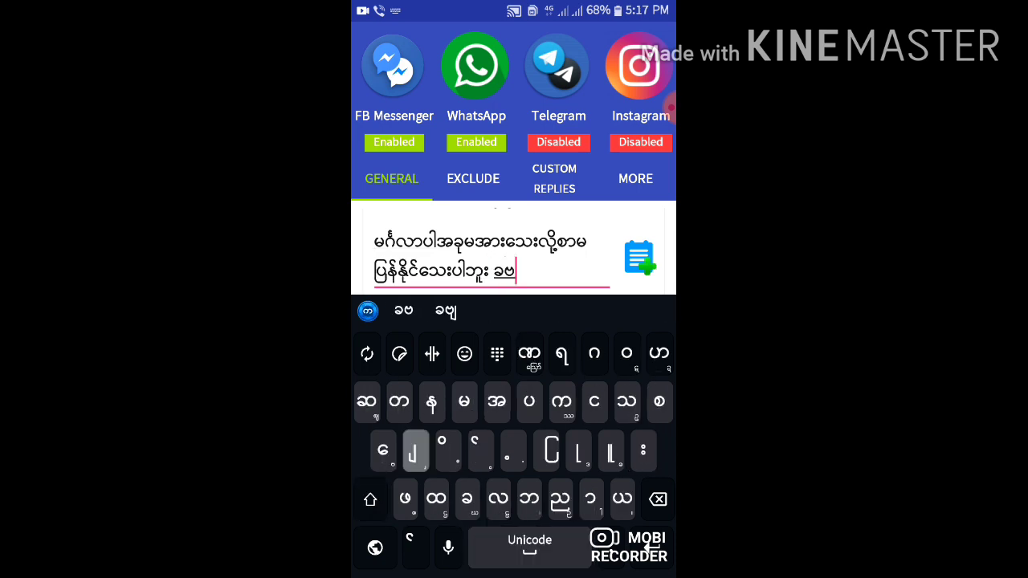
{"action": "left_click", "coordinate": [415, 451]}
Dismiss the keyboard, switch on the Start toggle, and go to the home screen.
{"action": "key", "text": "Escape"}
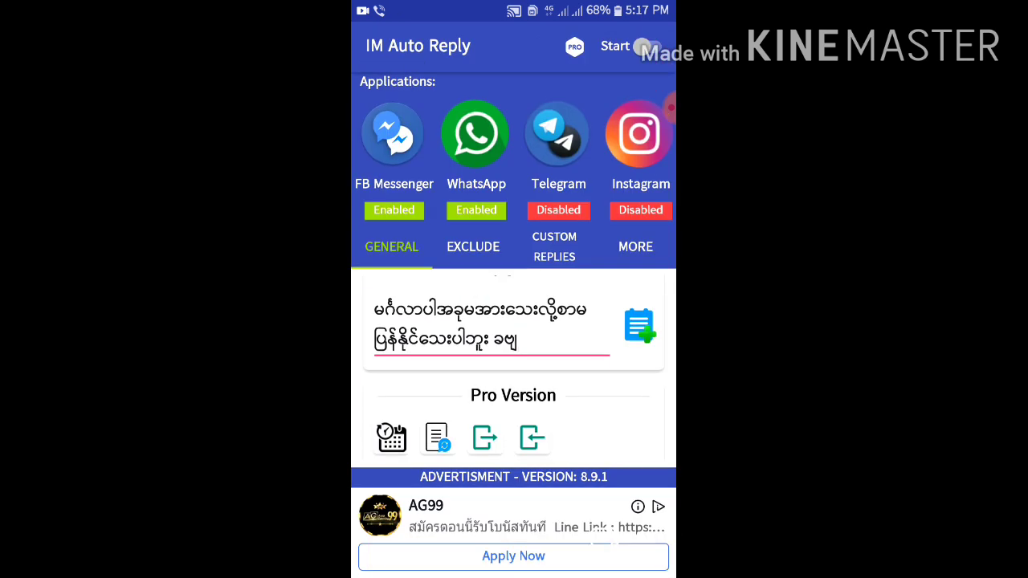
{"action": "scroll", "coordinate": [514, 361], "scroll_direction": "up", "scroll_amount": 1}
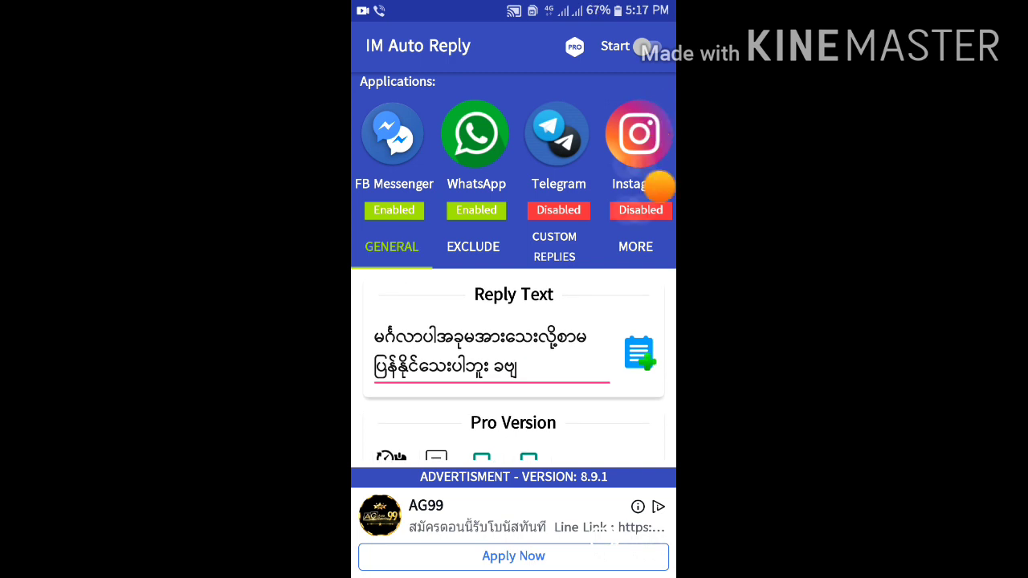
{"action": "left_click", "coordinate": [660, 187]}
{"action": "left_click", "coordinate": [601, 211]}
{"action": "mouse_move", "coordinate": [555, 304]}
{"action": "left_mouse_down"}
{"action": "mouse_move", "coordinate": [620, 313]}
{"action": "mouse_move", "coordinate": [615, 325]}
{"action": "left_mouse_up"}
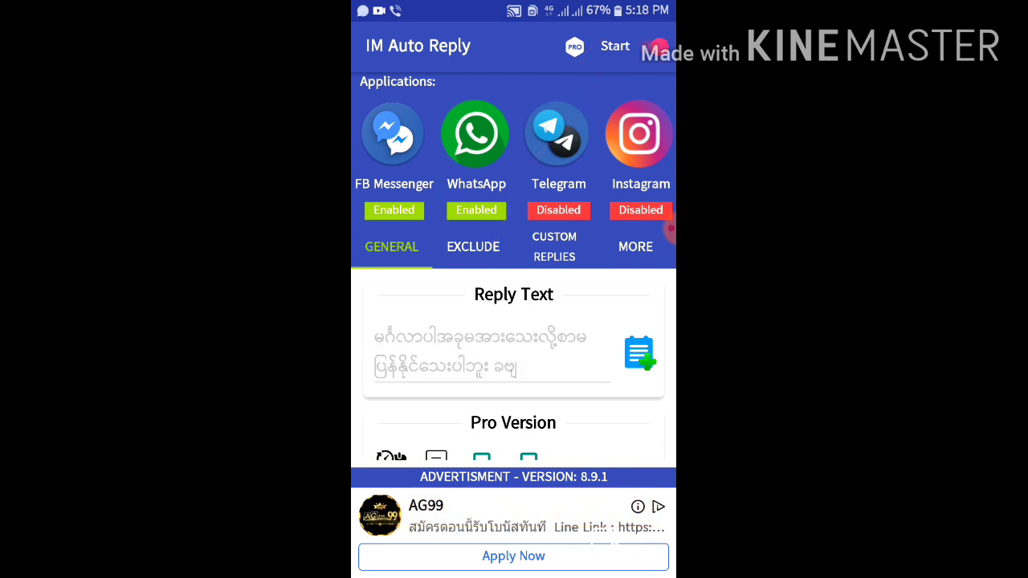
{"action": "scroll", "coordinate": [513, 370], "scroll_direction": "down", "scroll_amount": 3}
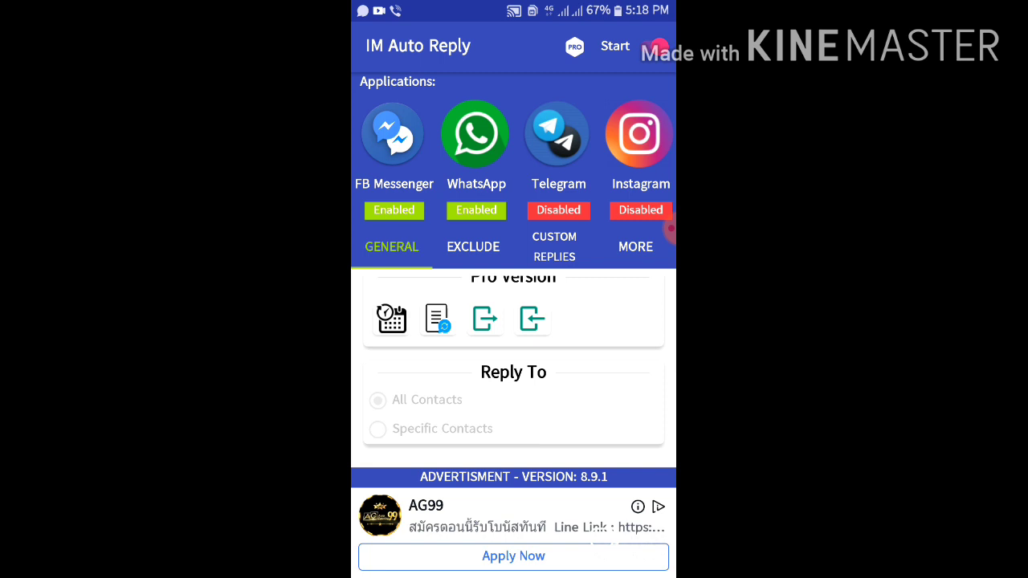
{"action": "scroll", "coordinate": [513, 369], "scroll_direction": "up", "scroll_amount": 3}
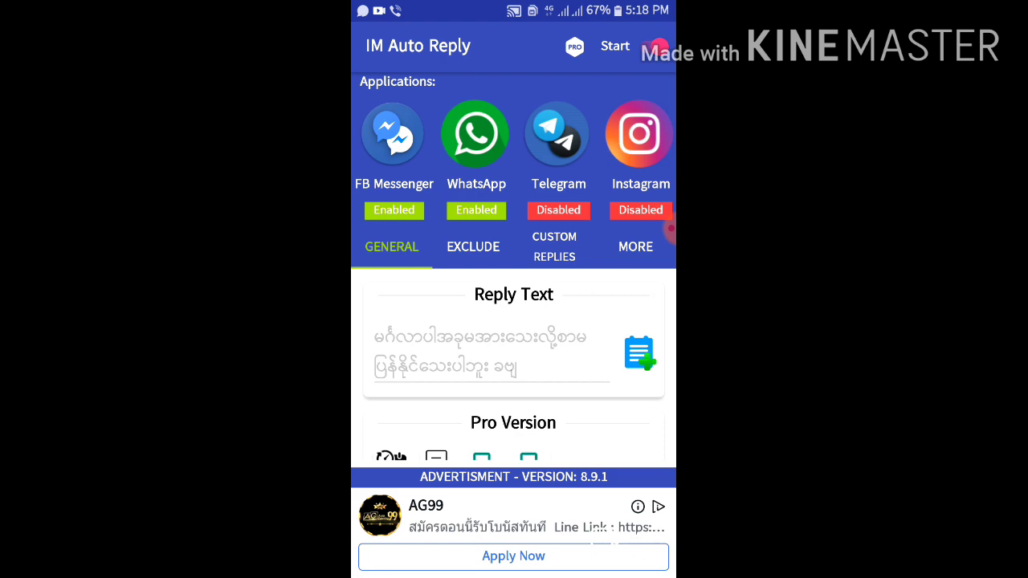
{"action": "key", "text": "Home"}
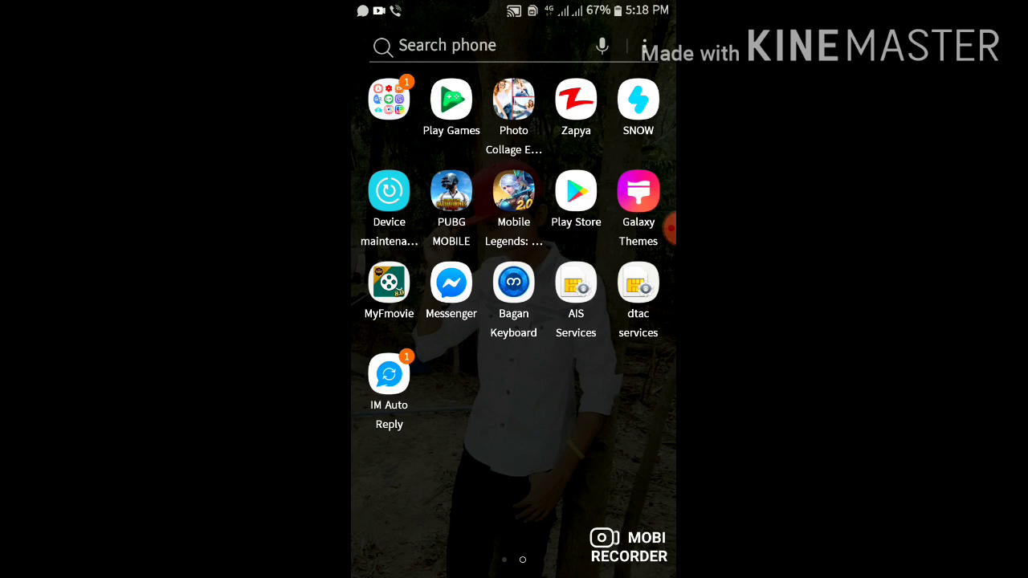
Swipe up on the home screen to bring up the app drawer.
{"action": "left_click_drag", "start_coordinate": [670, 228], "coordinate": [658, 95]}
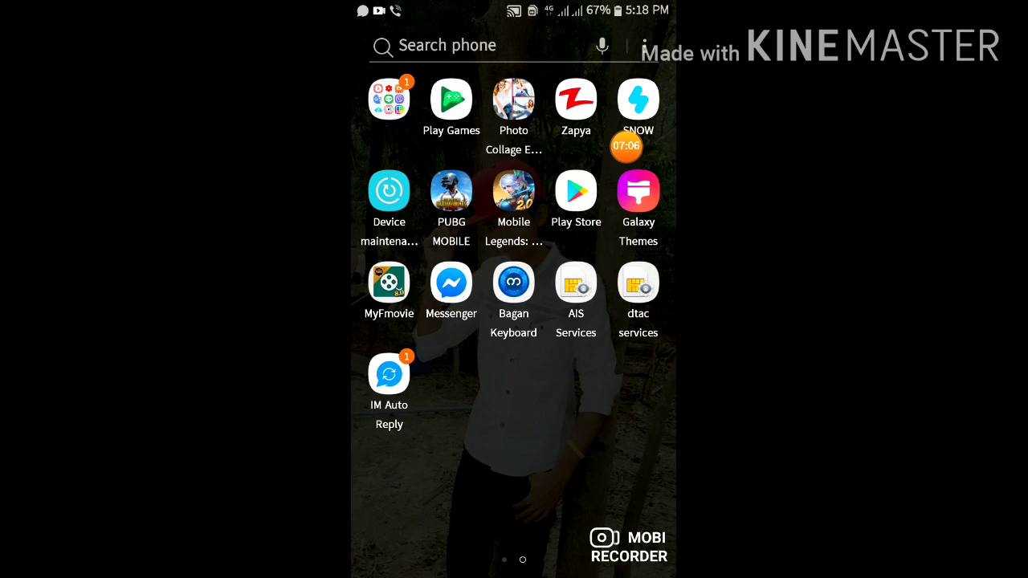